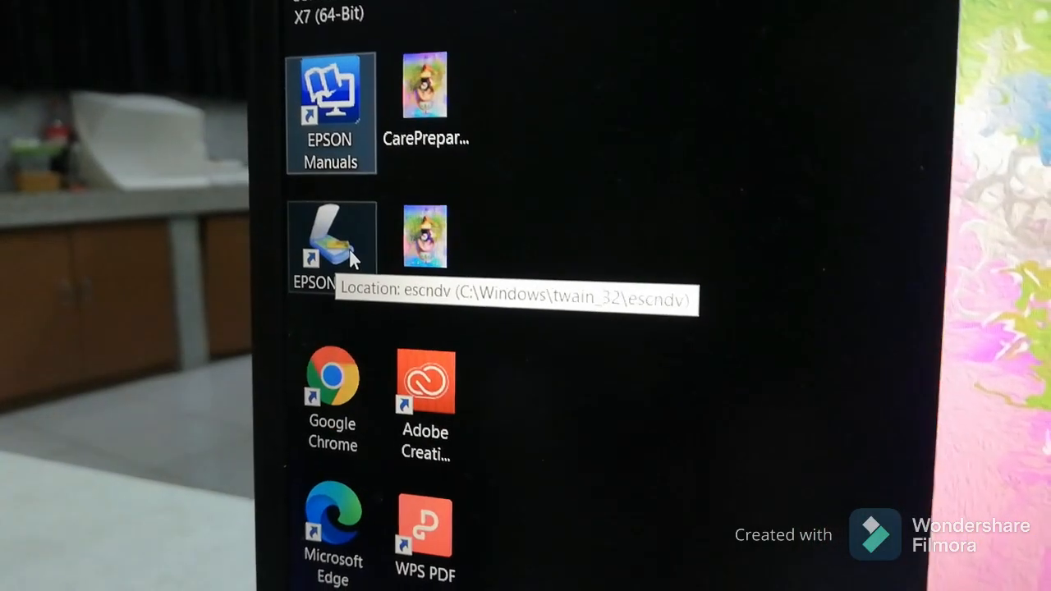
# - Launch the EPSON scanning program to scan the hand-drawn S sketch
pyautogui.click(353, 292)
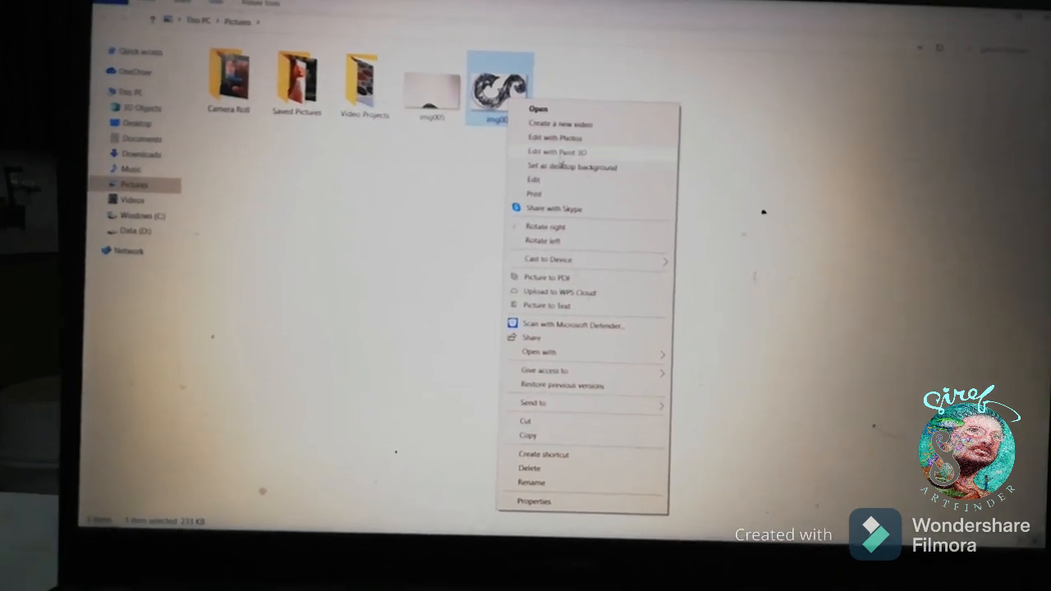
# - Transfer the scanned S image from the Pictures folder to the SIREF Channel folder on Data (D:)
pyautogui.click(539, 409)
pyautogui.click(113, 207)
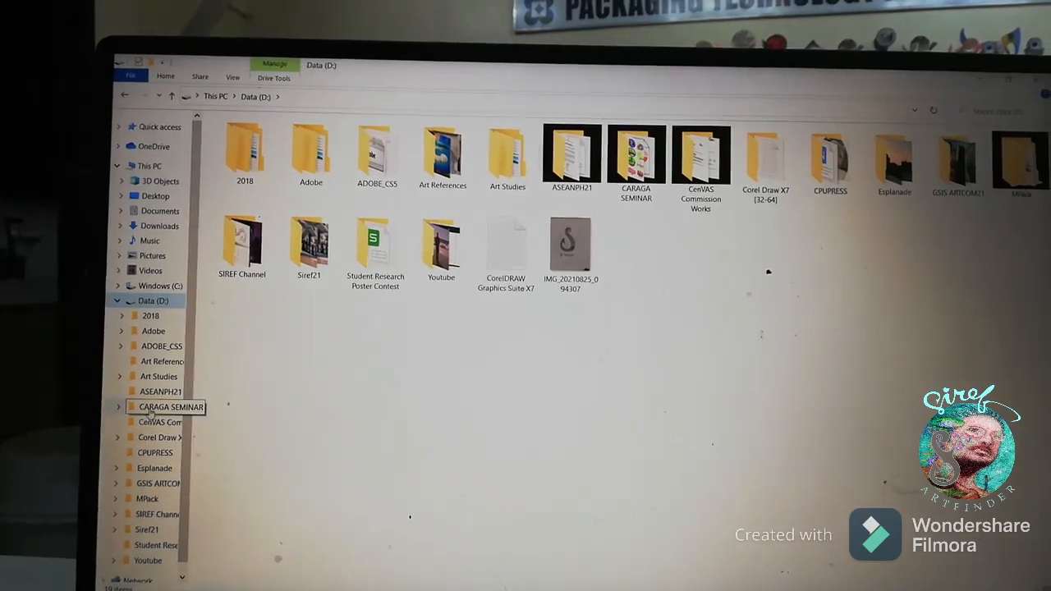
pyautogui.click(157, 519)
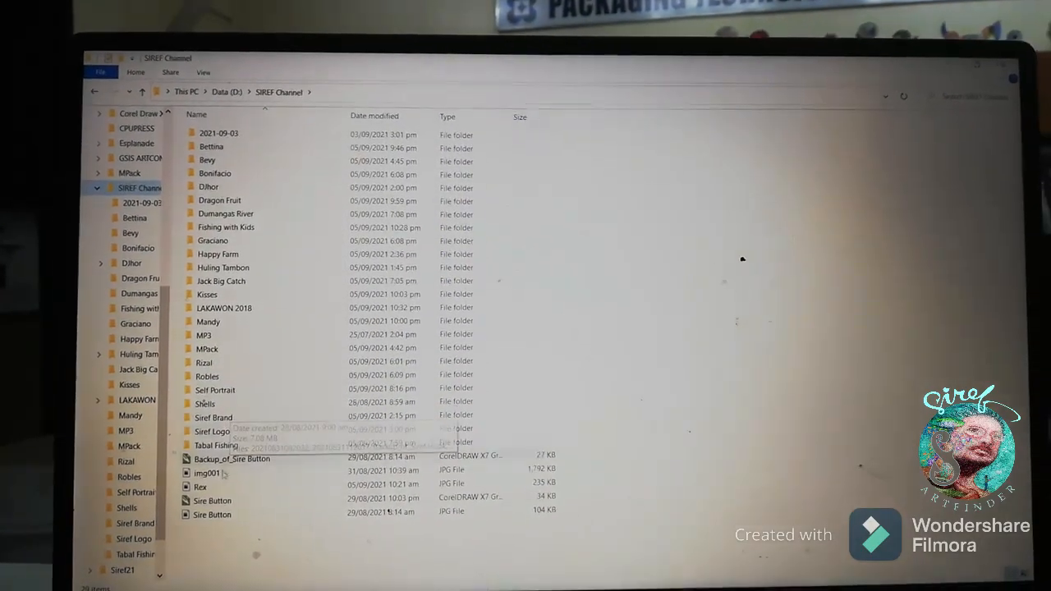
pyautogui.rightClick(207, 559)
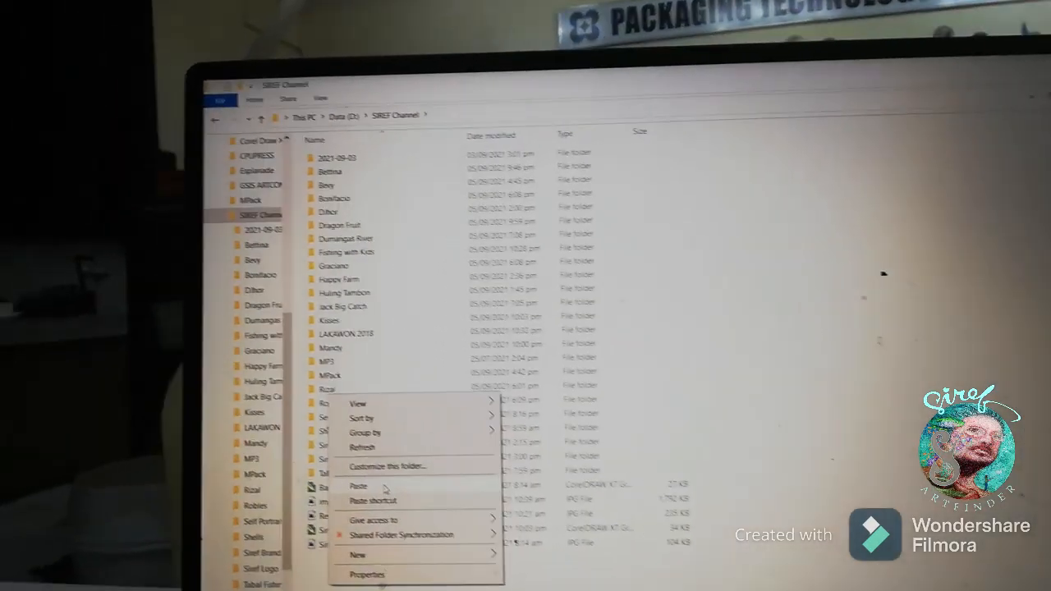
pyautogui.click(238, 467)
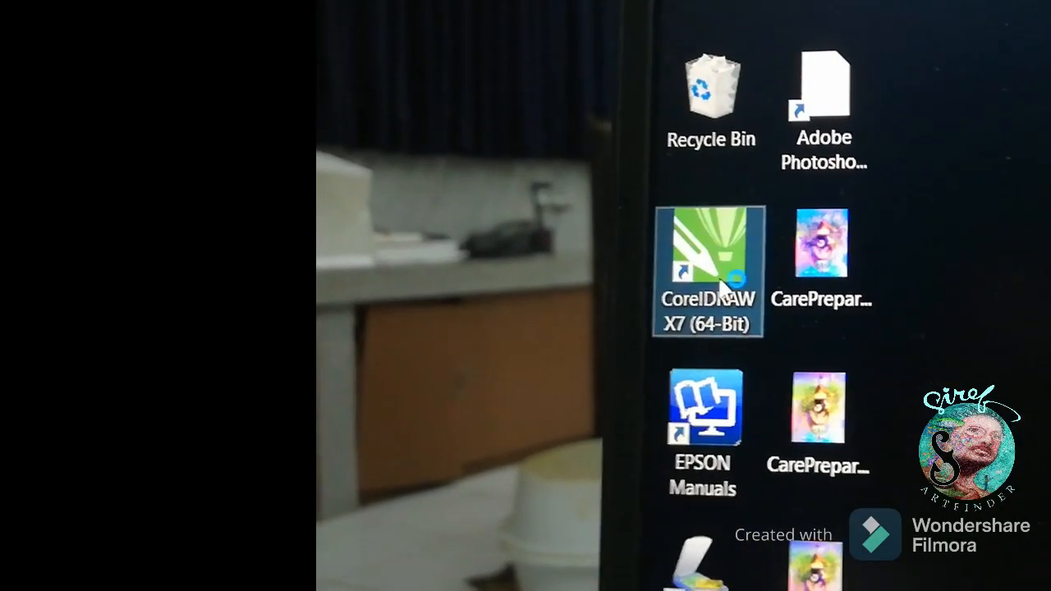
# - Launch CorelDRAW X7 and create a new landscape Letter document, 11 by 8.5 inches, in CMYK at 300 dpi
pyautogui.doubleClick(678, 306)
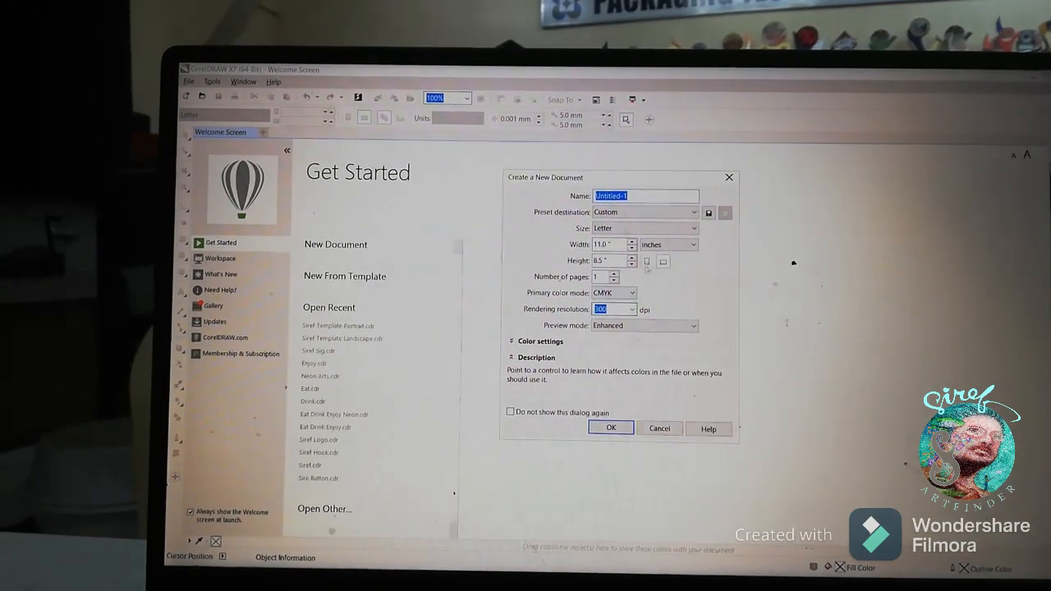
pyautogui.click(616, 424)
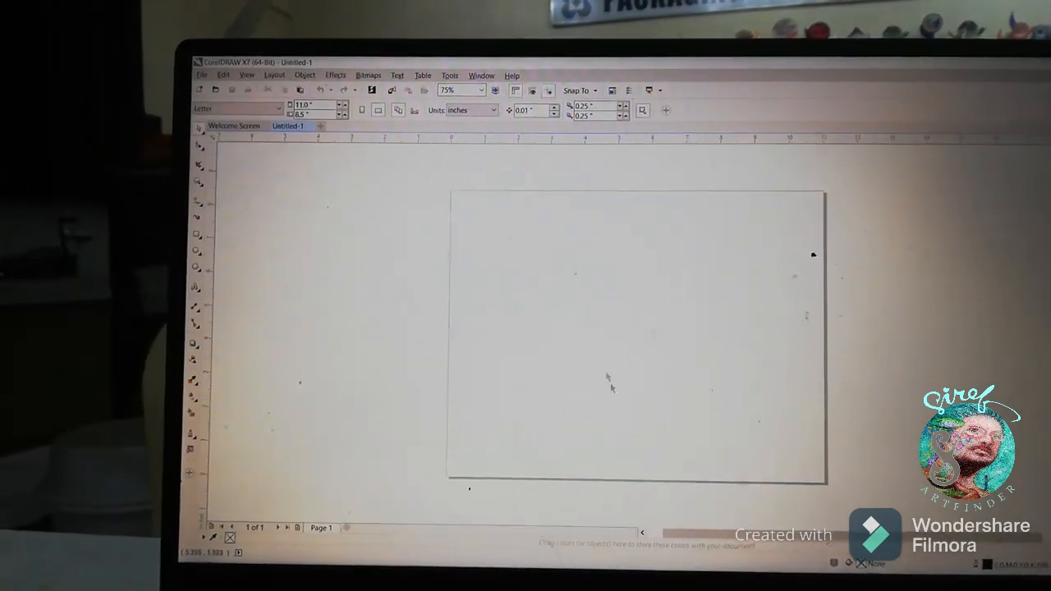
# - Import img006 from the SIREF Channel folder on Data (D:) and place it at the centre of the page
pyautogui.click(240, 83)
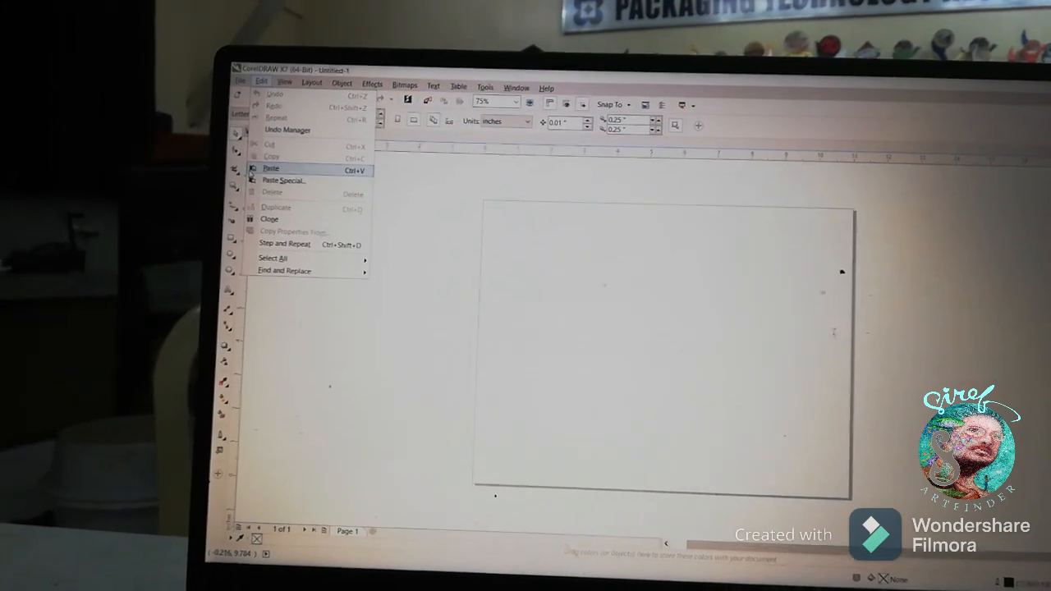
pyautogui.moveTo(221, 69)
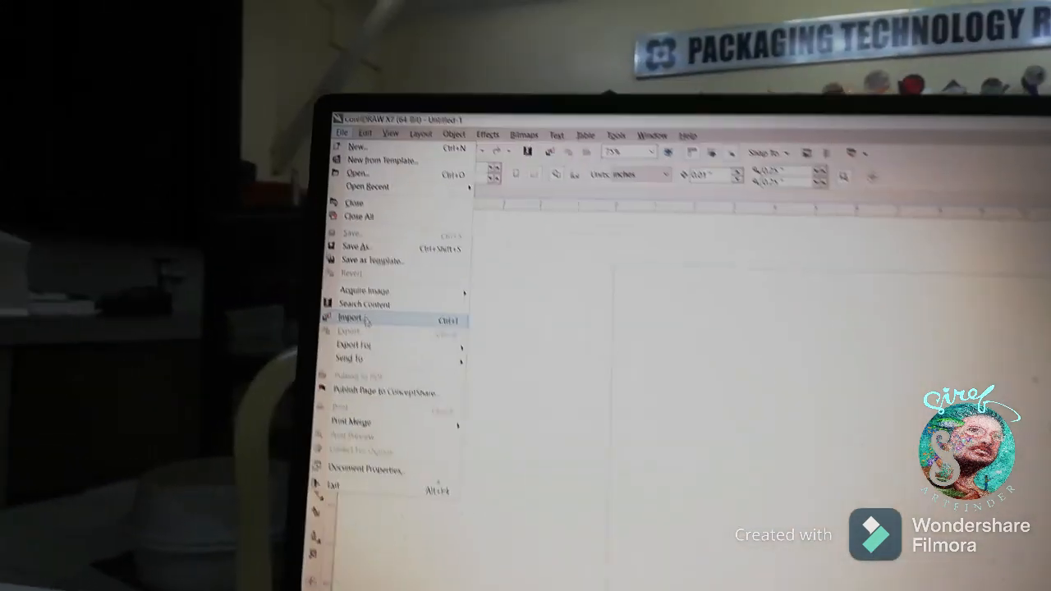
pyautogui.click(366, 319)
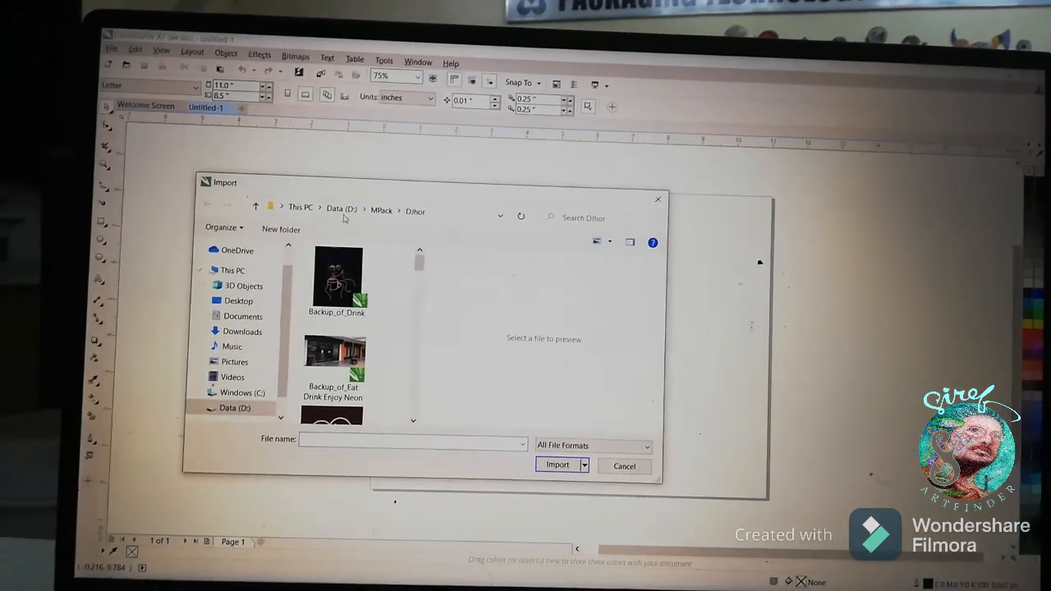
pyautogui.click(349, 236)
pyautogui.scroll(-2, 384, 268)
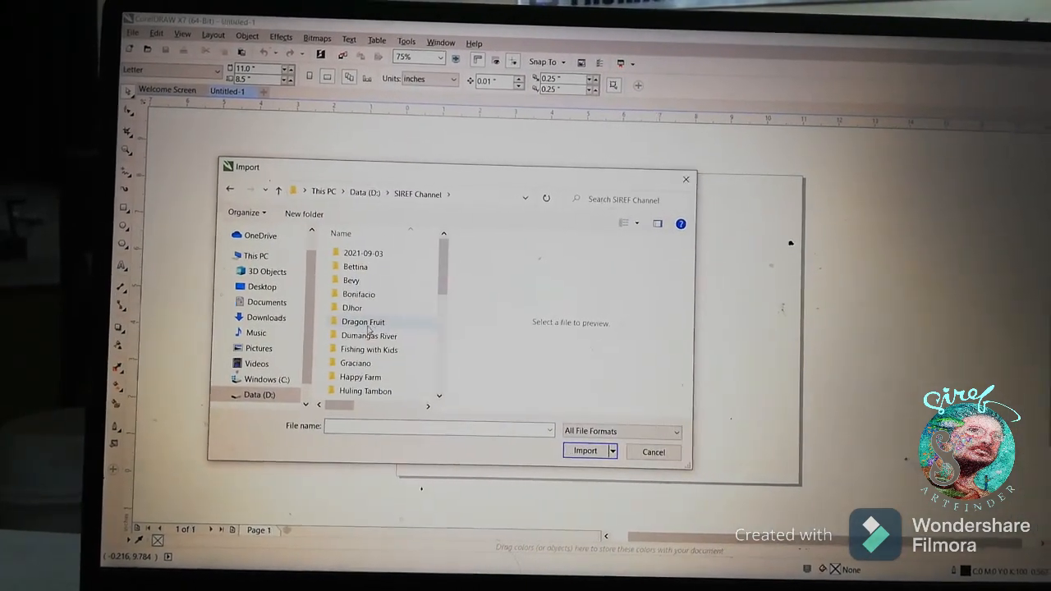
pyautogui.moveTo(444, 263); pyautogui.dragTo(444, 398)
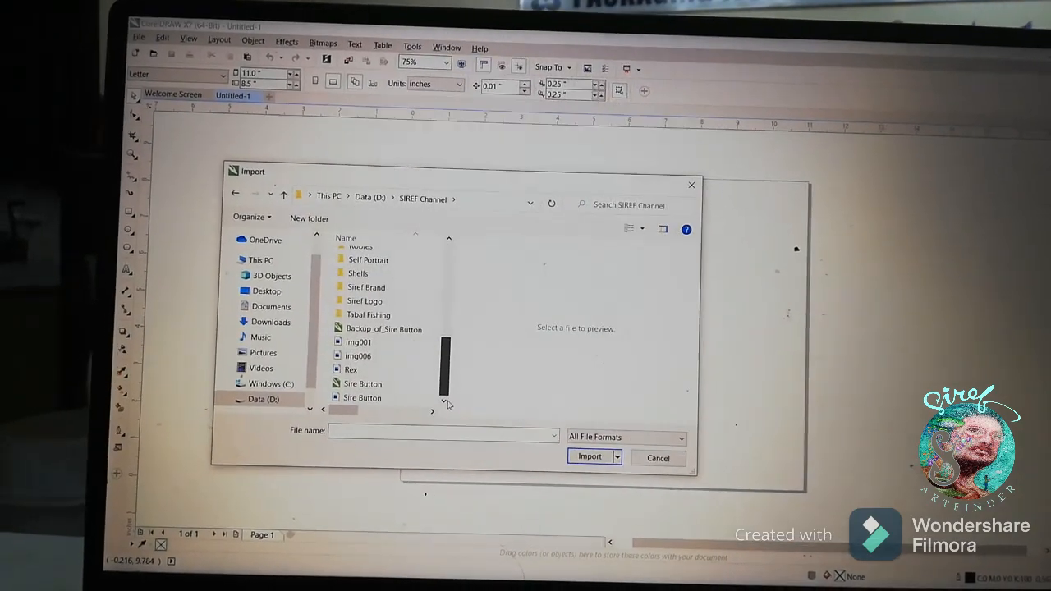
pyautogui.click(374, 360)
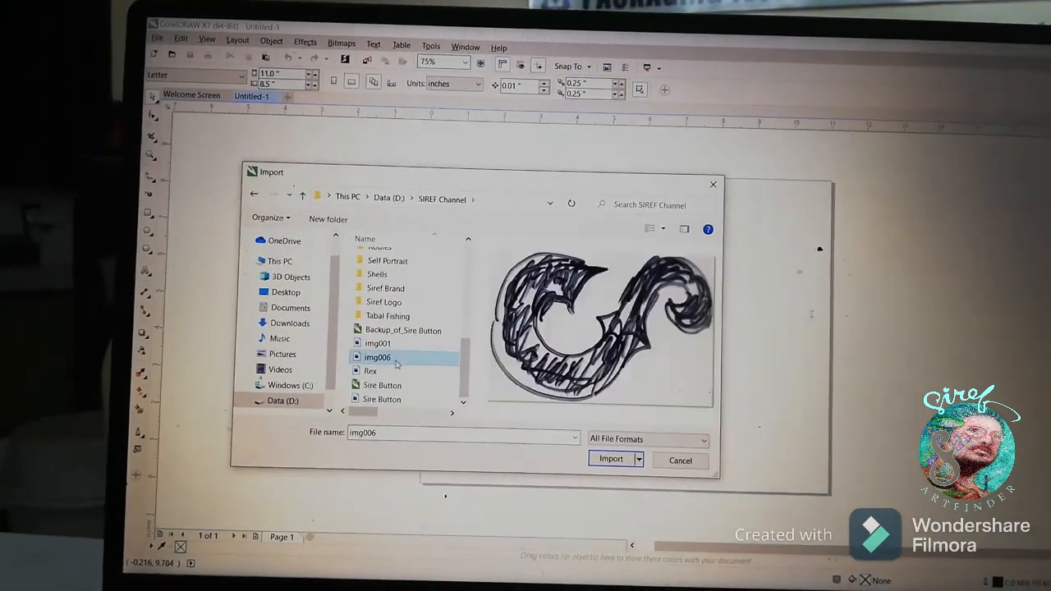
pyautogui.click(618, 458)
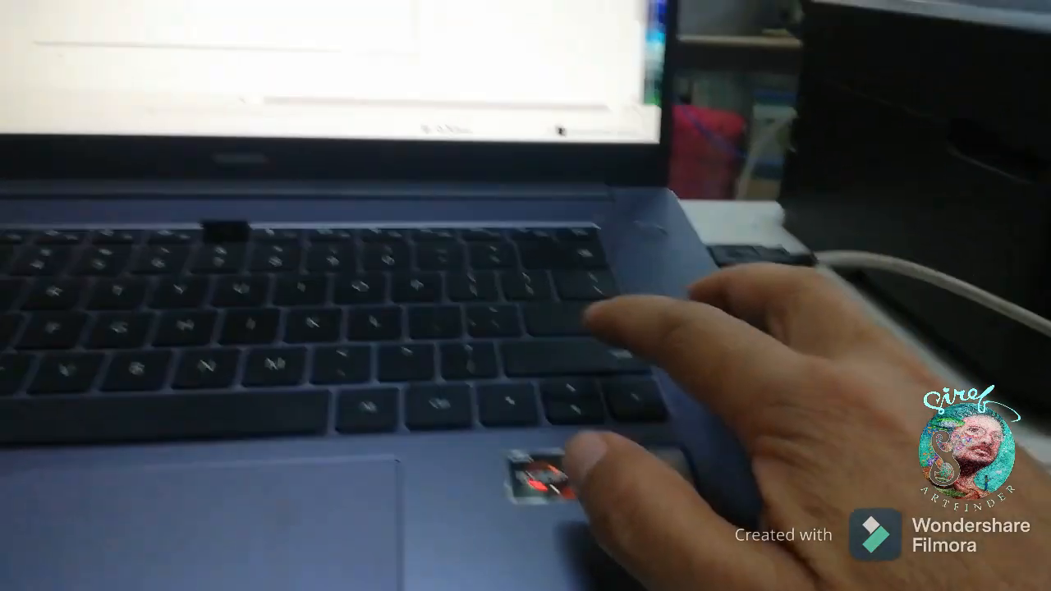
pyautogui.press('Return')
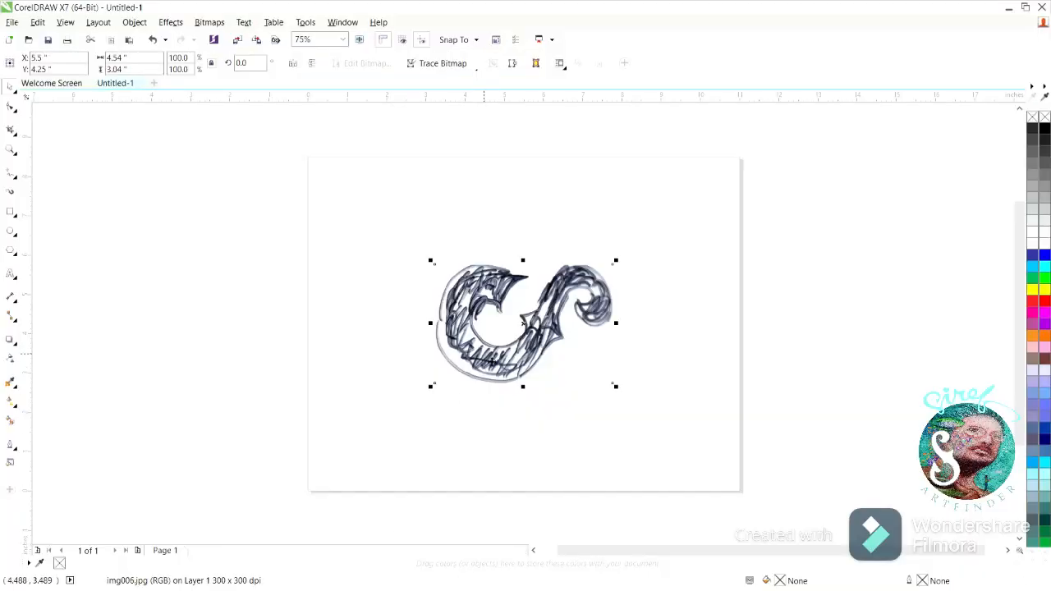
# - Enlarge the imported sketch to about 8.69 by 5.82 inches and switch the page to portrait orientation
pyautogui.moveTo(624, 270); pyautogui.dragTo(711, 215)
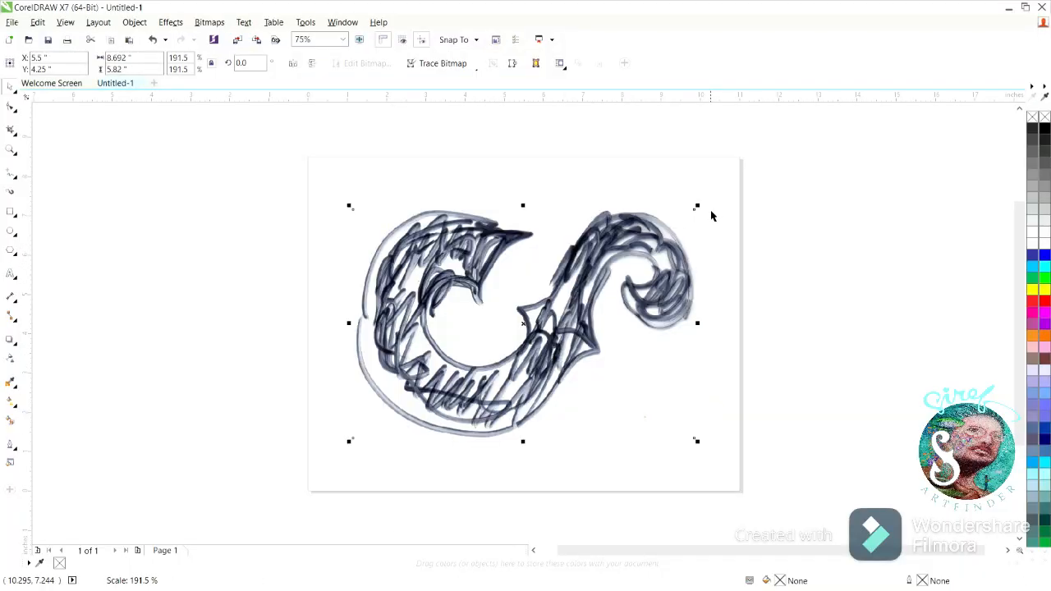
pyautogui.click(290, 279)
pyautogui.click(202, 64)
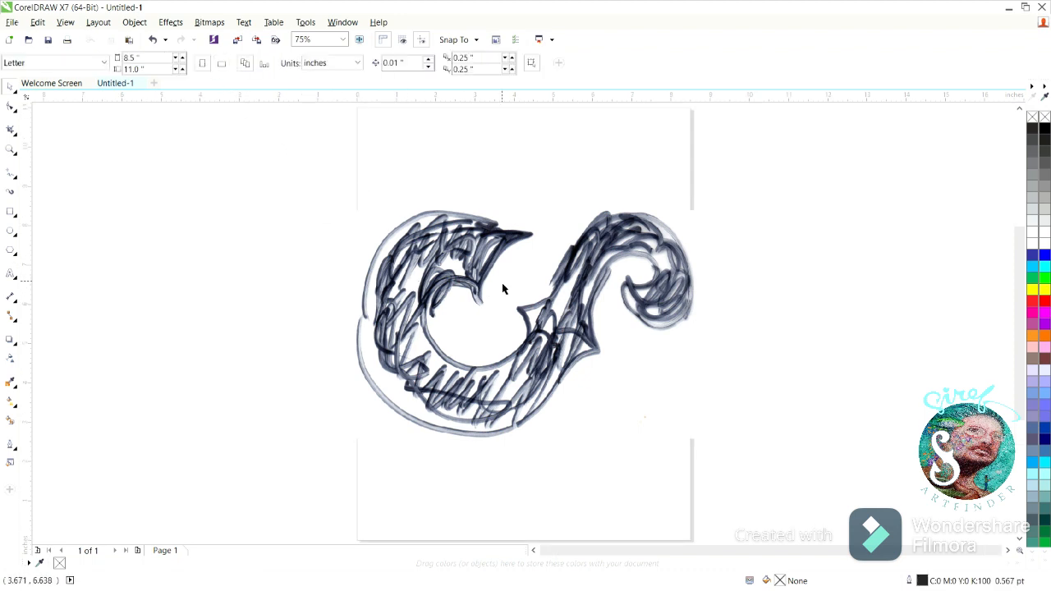
# - Rotate the sketch 90 degrees so that the S stands upright on the page
pyautogui.click(504, 290)
pyautogui.moveTo(698, 208); pyautogui.dragTo(453, 196)
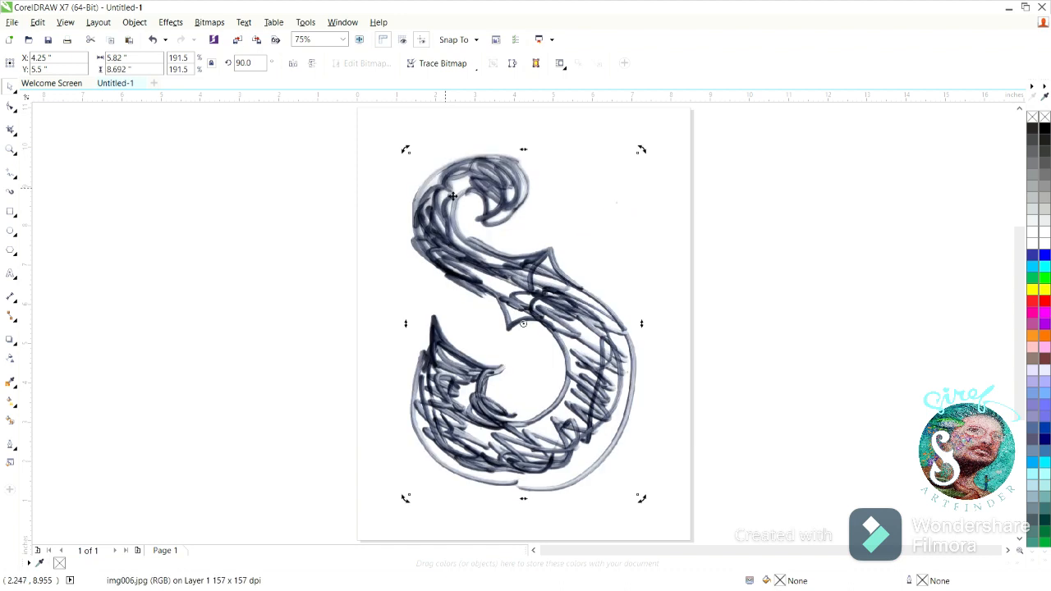
pyautogui.click(194, 255)
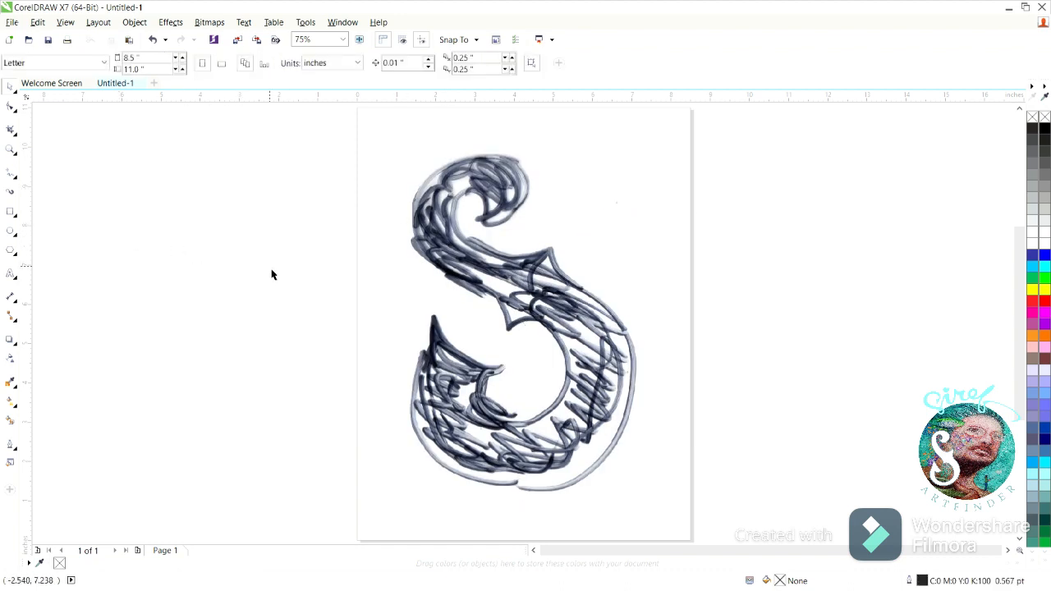
# - Trace the outline of the S sketch with a closed curve made of straight segments
pyautogui.click(483, 276)
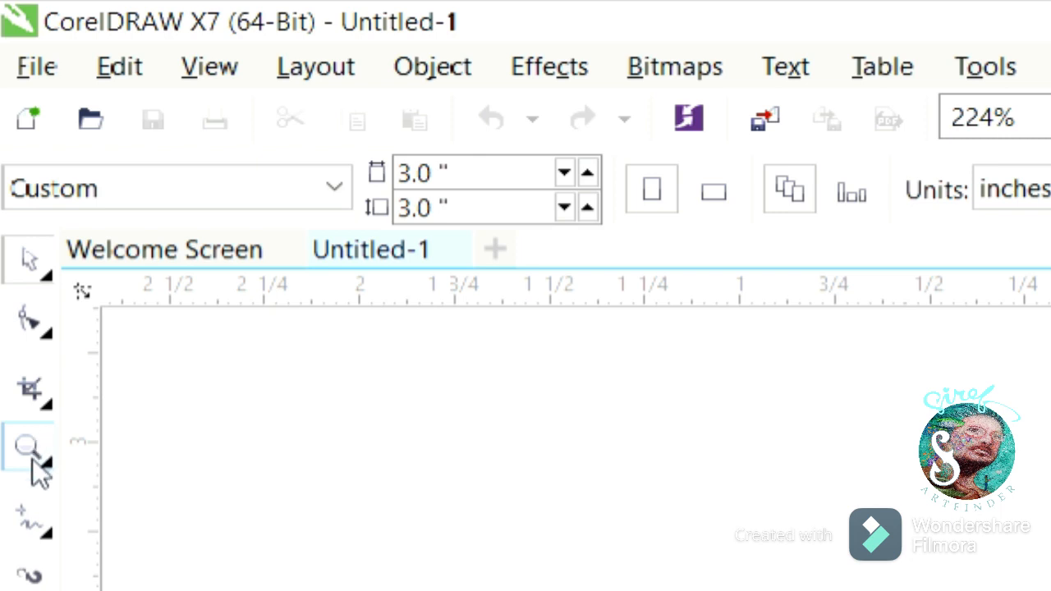
pyautogui.click(36, 535)
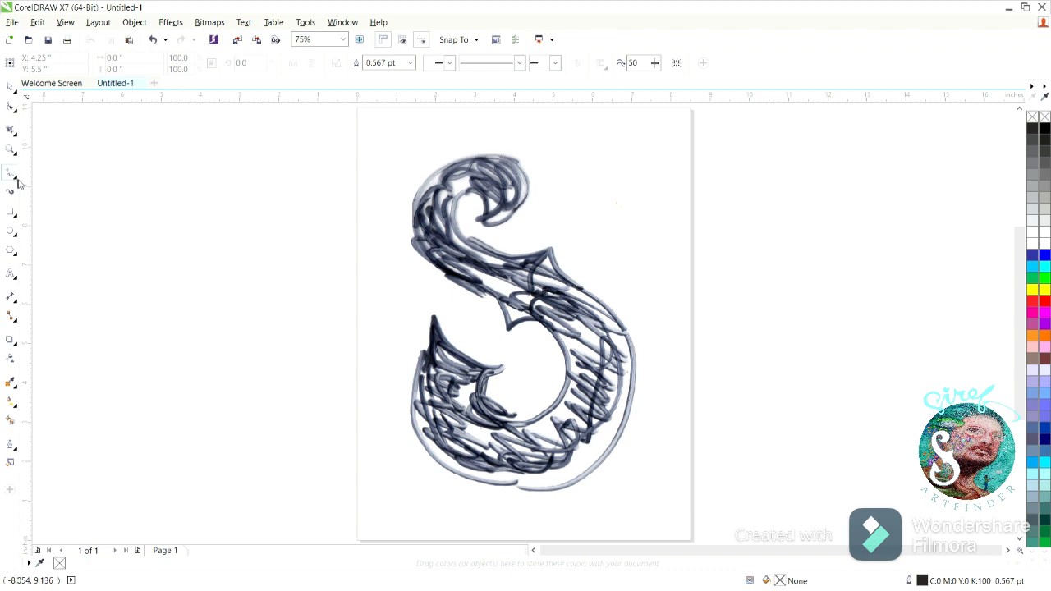
pyautogui.press('F10')
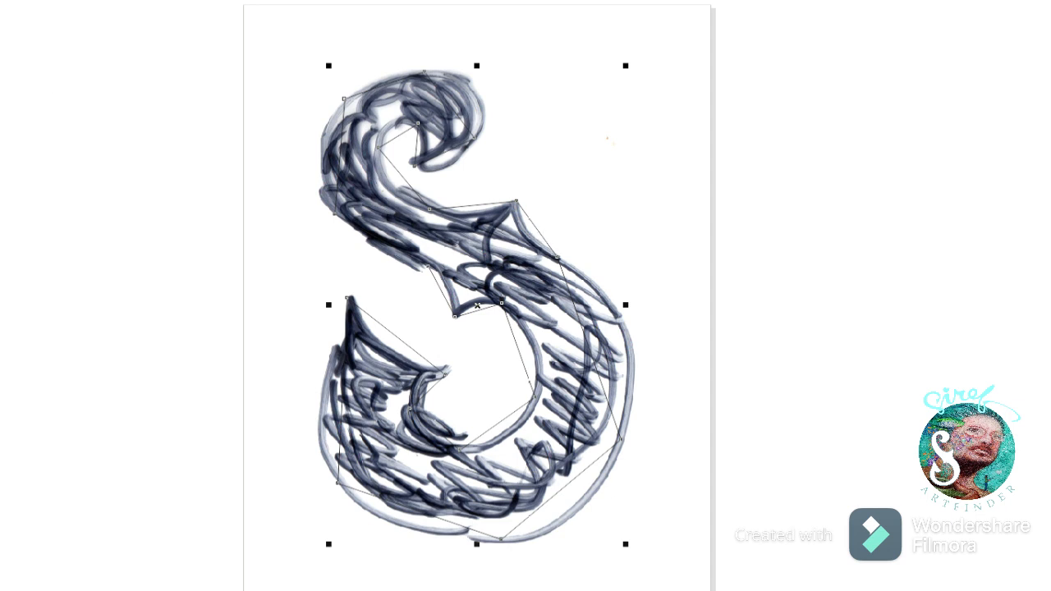
# - Set the traced curve's outline width to 4 pt and its outline color to red
pyautogui.moveTo(381, 271); pyautogui.dragTo(704, 572)
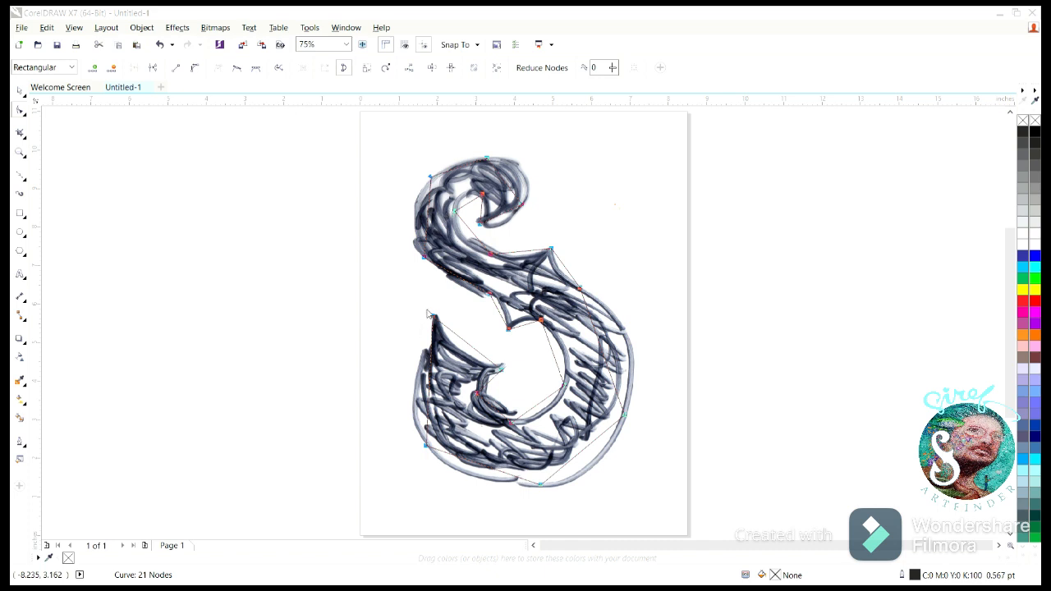
pyautogui.click(501, 441)
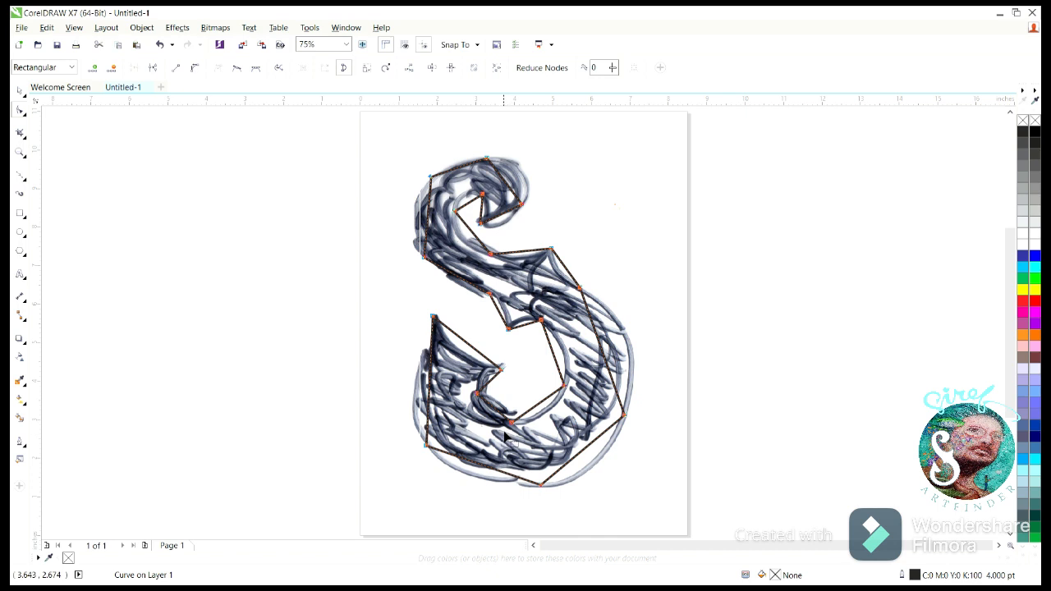
pyautogui.rightClick(1036, 301)
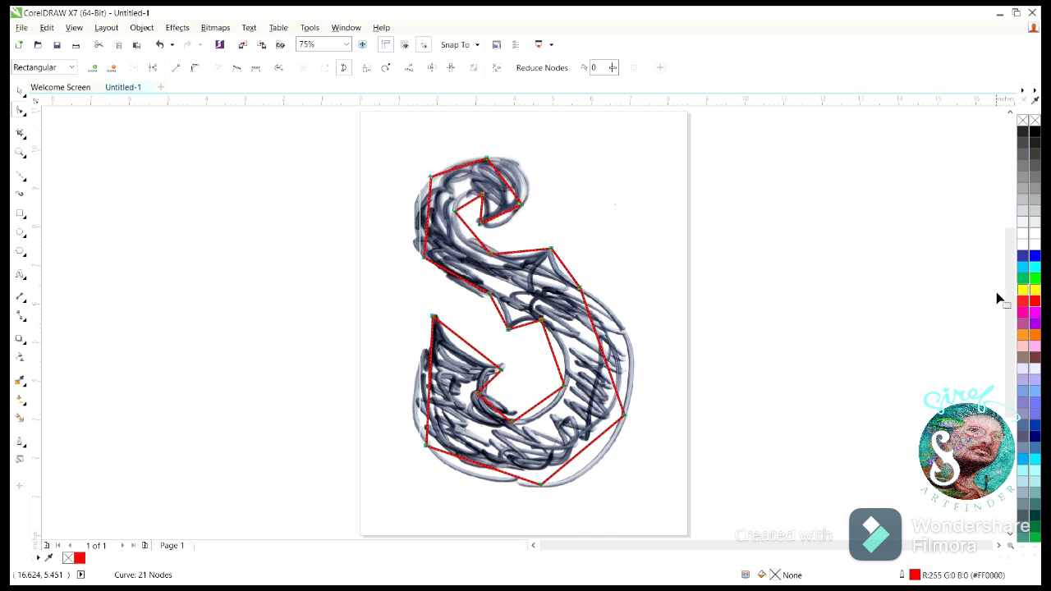
# - Select all nodes of the red S outline and convert its straight segments to curves
pyautogui.moveTo(379, 167); pyautogui.dragTo(704, 509)
pyautogui.press('space')
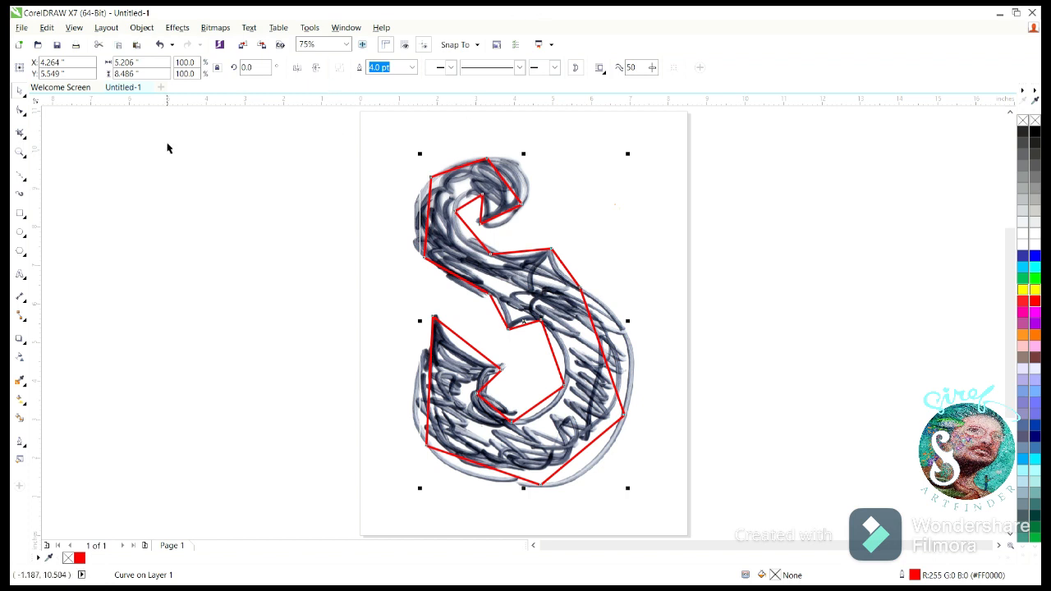
pyautogui.click(20, 113)
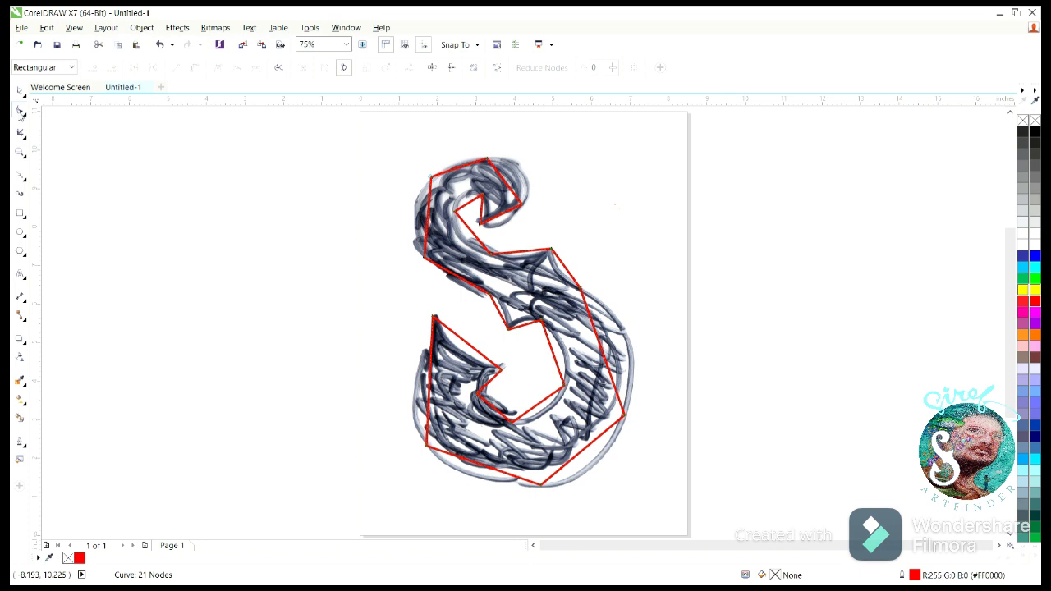
pyautogui.moveTo(677, 503); pyautogui.dragTo(681, 499)
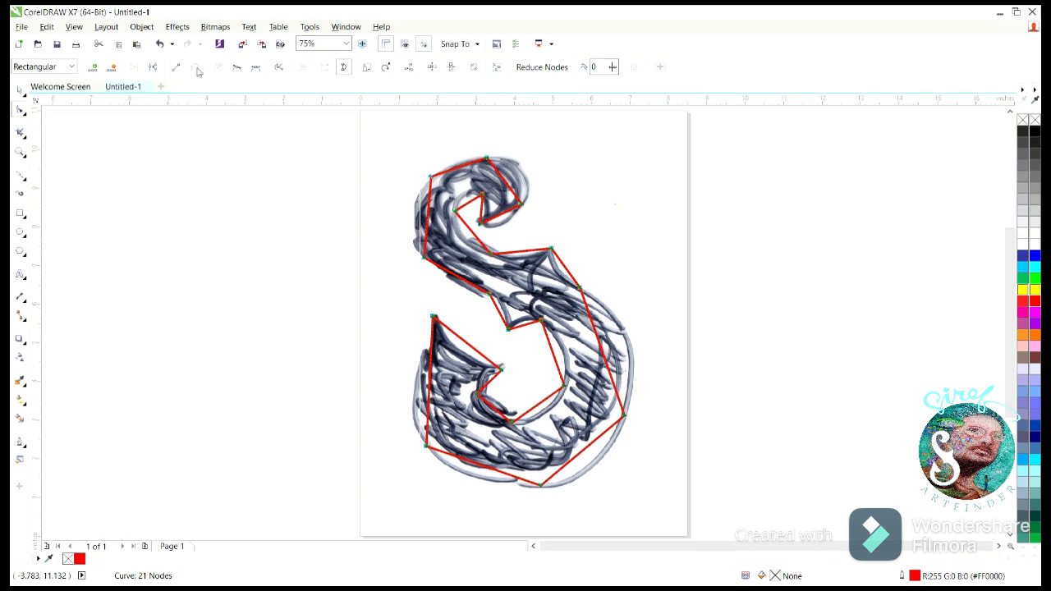
# - Bend the outline segments around the top curl and upper left side of the S to follow the sketch
pyautogui.click(20, 153)
pyautogui.moveTo(366, 136); pyautogui.dragTo(615, 298)
pyautogui.click(20, 111)
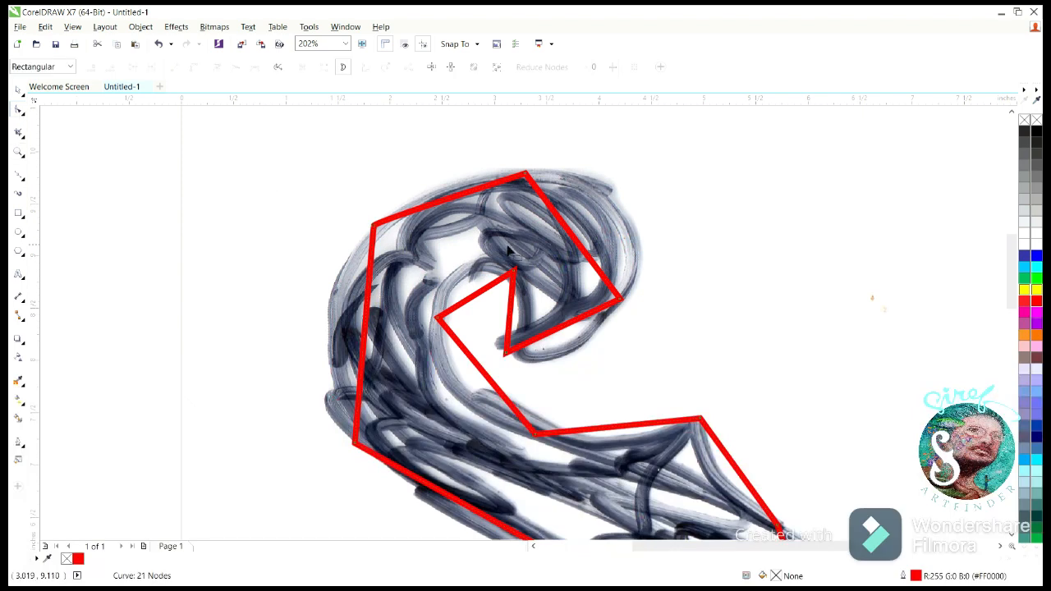
pyautogui.click(573, 240)
pyautogui.moveTo(573, 239); pyautogui.dragTo(619, 211)
pyautogui.moveTo(596, 320); pyautogui.dragTo(595, 317)
pyautogui.moveTo(646, 228); pyautogui.dragTo(658, 249)
pyautogui.moveTo(616, 172); pyautogui.dragTo(613, 166)
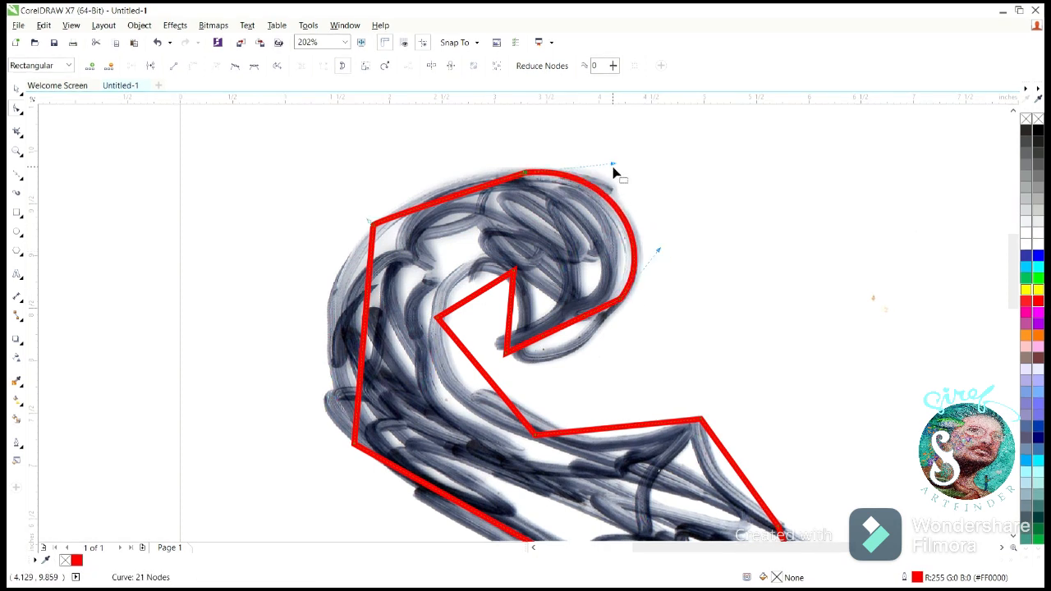
pyautogui.moveTo(464, 199); pyautogui.dragTo(456, 188)
pyautogui.moveTo(367, 324); pyautogui.dragTo(329, 328)
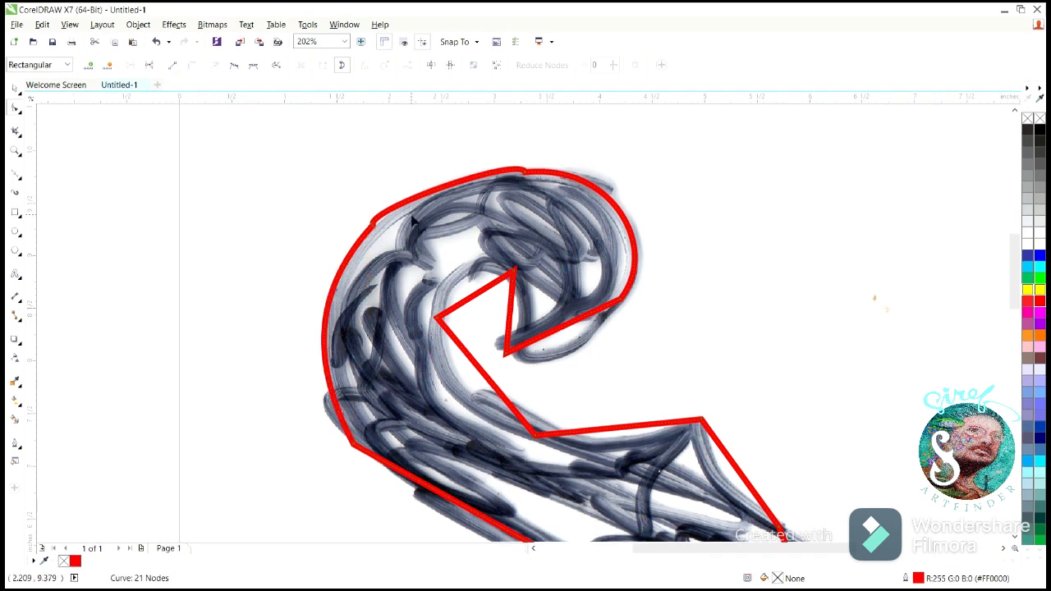
# - Add a node on the curl's upper right arc and delete the kinked node at the top of the S
pyautogui.doubleClick(610, 201)
pyautogui.click(527, 184)
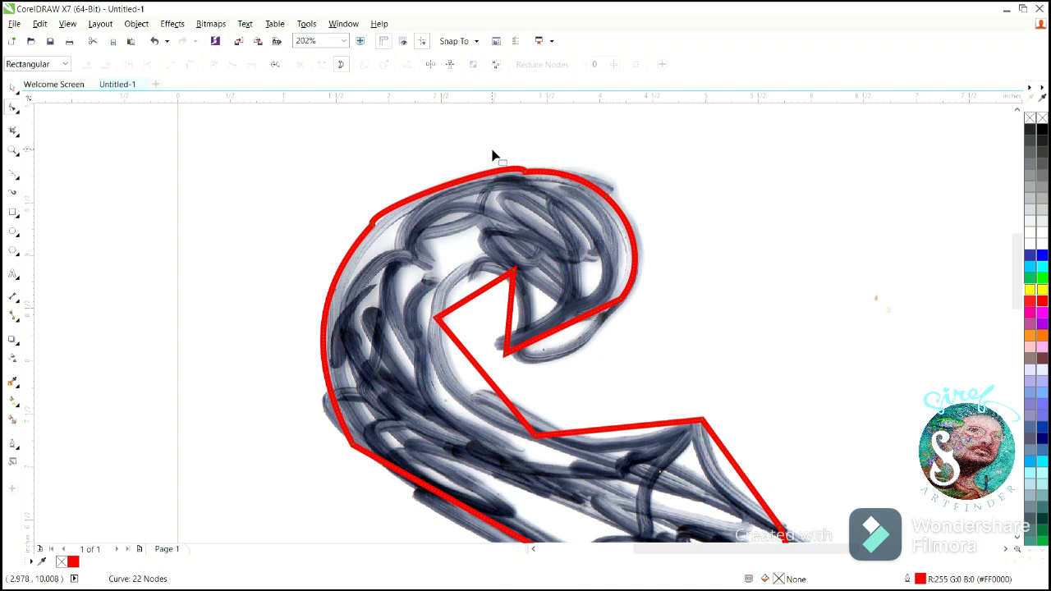
pyautogui.moveTo(493, 156); pyautogui.dragTo(555, 197)
pyautogui.press('Delete')
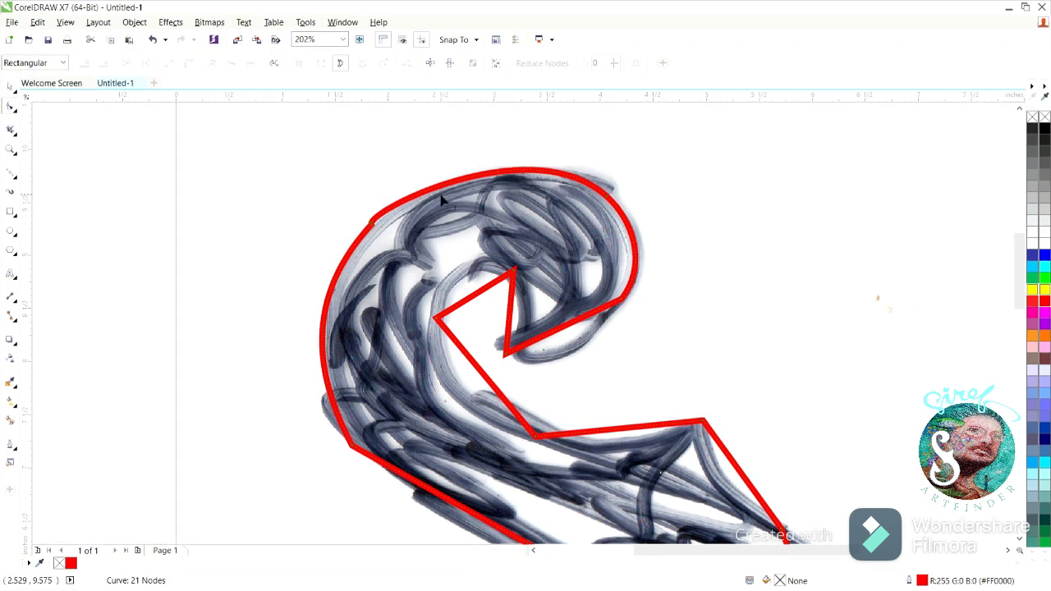
# - Add a node on the left arc of the S and delete the kinked node at its upper left
pyautogui.doubleClick(332, 289)
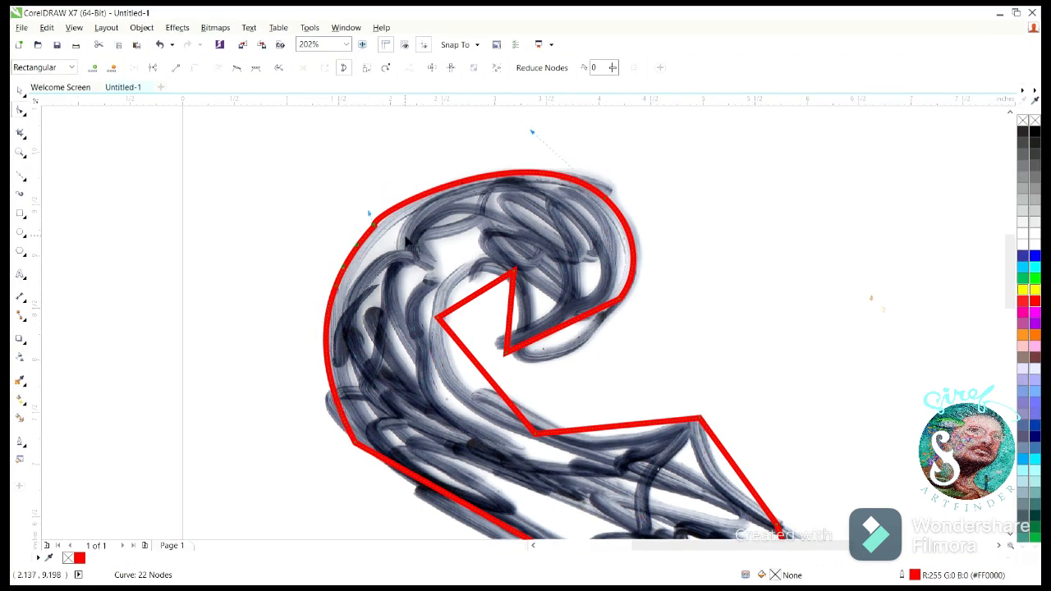
pyautogui.press('Delete')
pyautogui.scroll(-3, 997, 287)
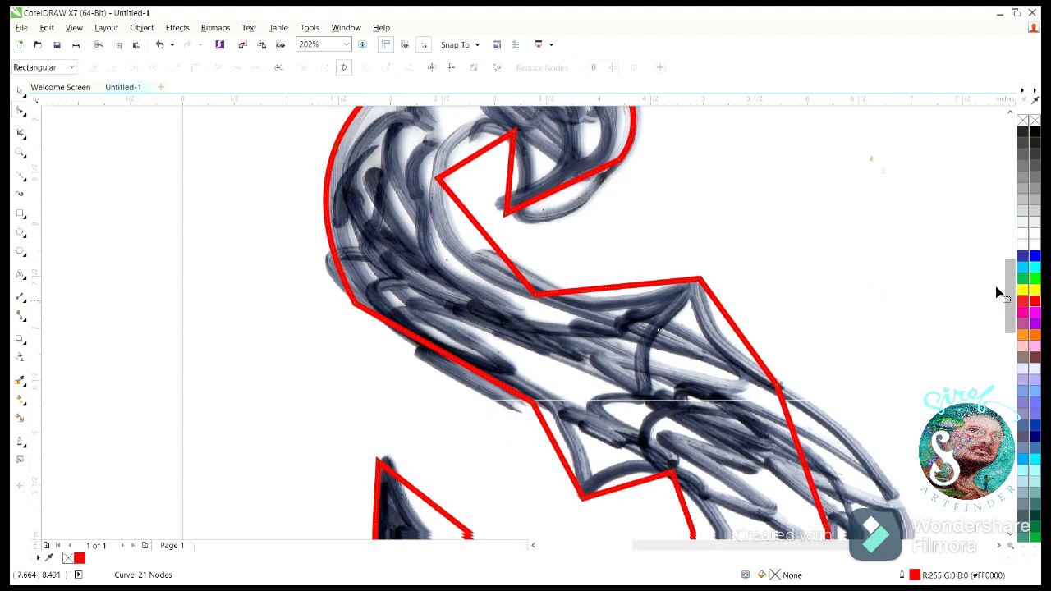
# - Delete the kinked node on the S's left side and bend the segments around the lower notch to follow the sketch
pyautogui.moveTo(329, 284); pyautogui.dragTo(400, 320)
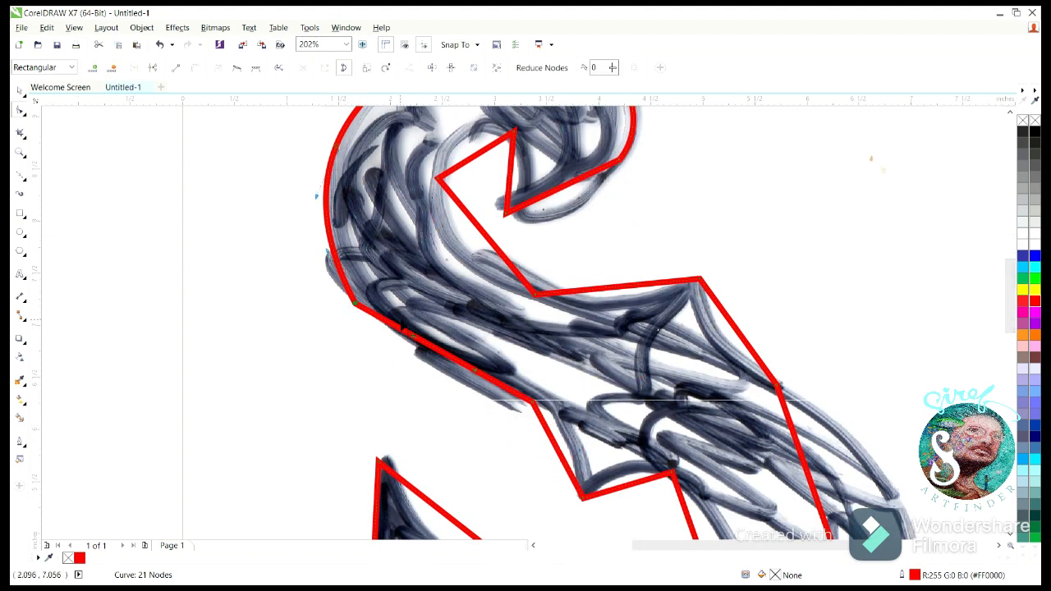
pyautogui.press('Delete')
pyautogui.moveTo(557, 452); pyautogui.dragTo(570, 440)
pyautogui.moveTo(627, 487); pyautogui.dragTo(625, 472)
# - Bend the inner curl and the edge leading to the right spike along the sketch, and delete the node at the curl's lower right
pyautogui.moveTo(617, 288); pyautogui.dragTo(617, 300)
pyautogui.moveTo(493, 243); pyautogui.dragTo(461, 259)
pyautogui.moveTo(477, 156); pyautogui.dragTo(465, 138)
pyautogui.moveTo(511, 180); pyautogui.dragTo(573, 200)
pyautogui.moveTo(506, 214); pyautogui.dragTo(524, 192)
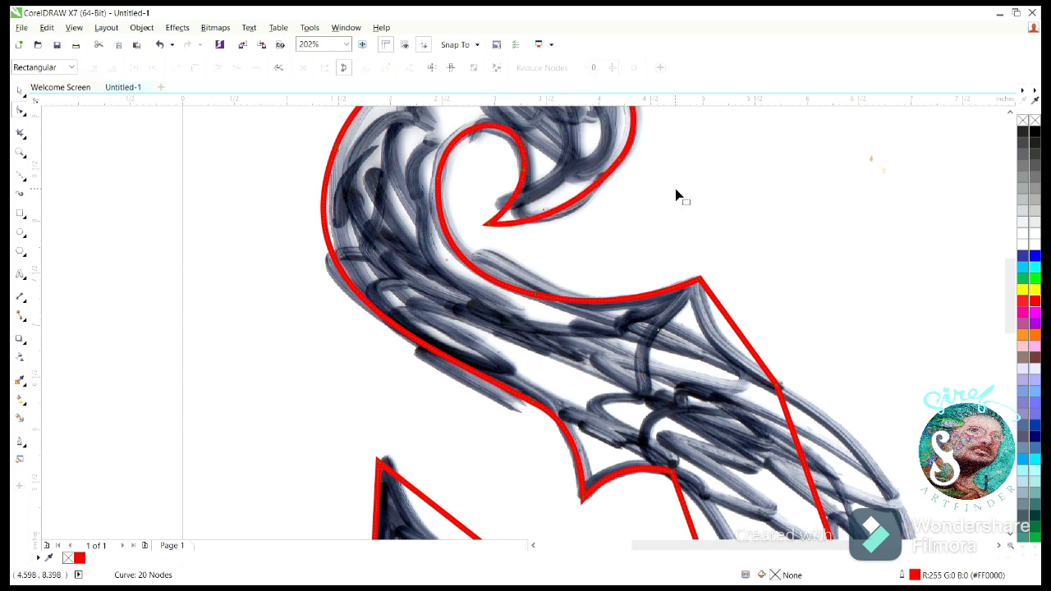
pyautogui.scroll(2, 593, 160)
pyautogui.moveTo(609, 253)
pyautogui.mouseDown()
pyautogui.moveTo(604, 265)
pyautogui.moveTo(615, 257)
pyautogui.mouseUp()
pyautogui.scroll(-4, 967, 352)
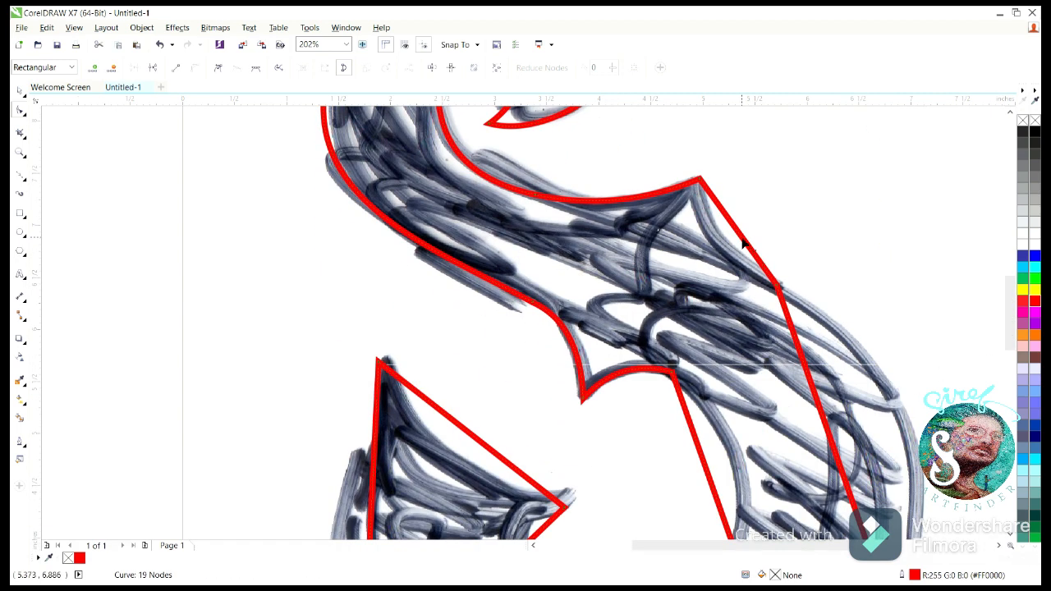
# - Bend the outline from the right spike around the outer right arc, add a node on the arc and delete the shoulder node
pyautogui.scroll(-2, 897, 444)
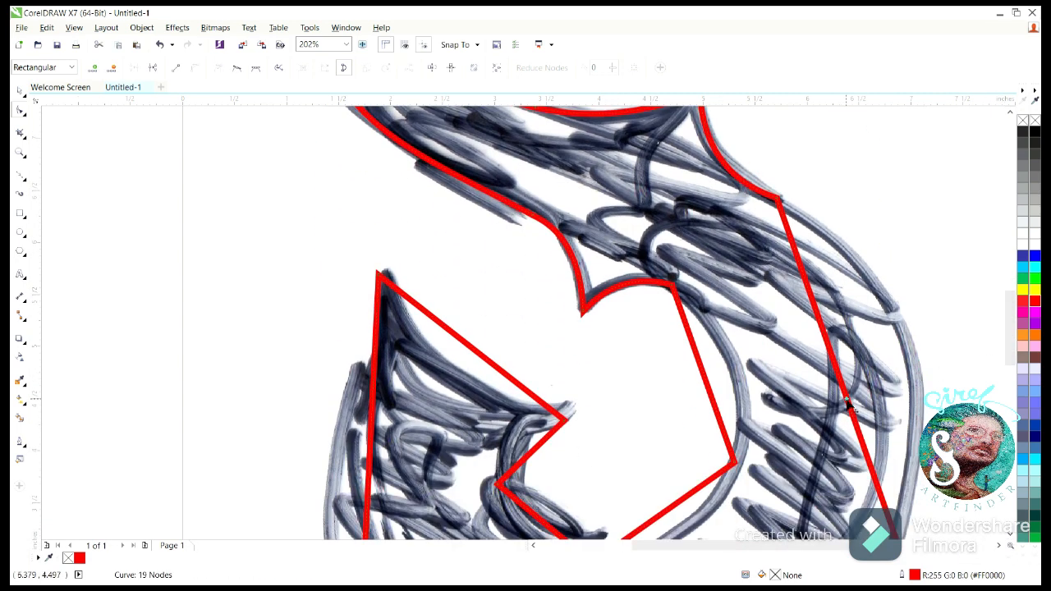
pyautogui.moveTo(849, 406); pyautogui.dragTo(916, 364)
pyautogui.doubleClick(913, 347)
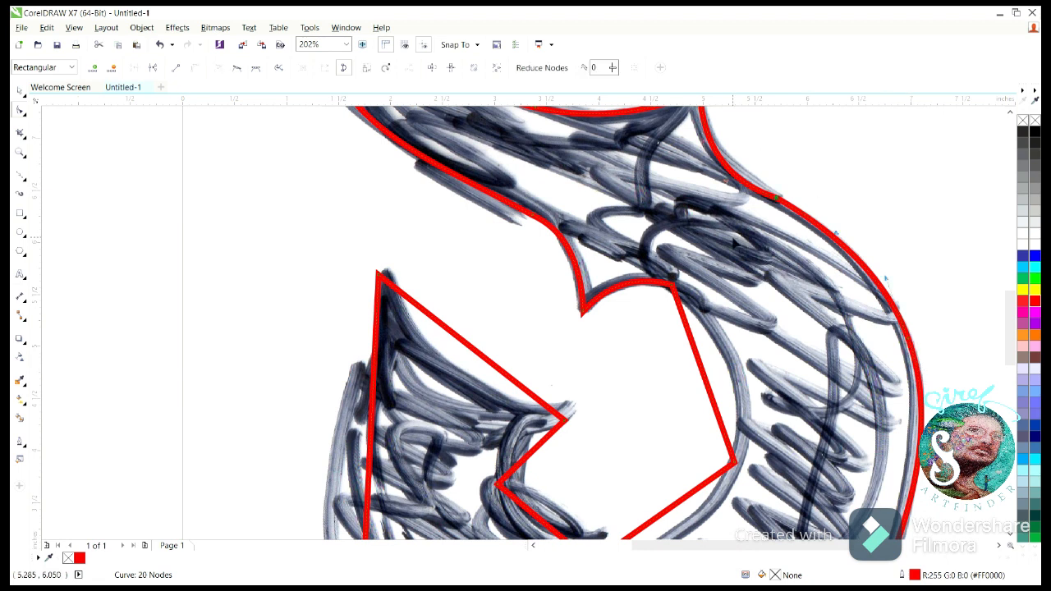
pyautogui.press('Delete')
# - Refine the curvature of the S's outer right side and delete the extra node on that arc
pyautogui.scroll(-2, 977, 534)
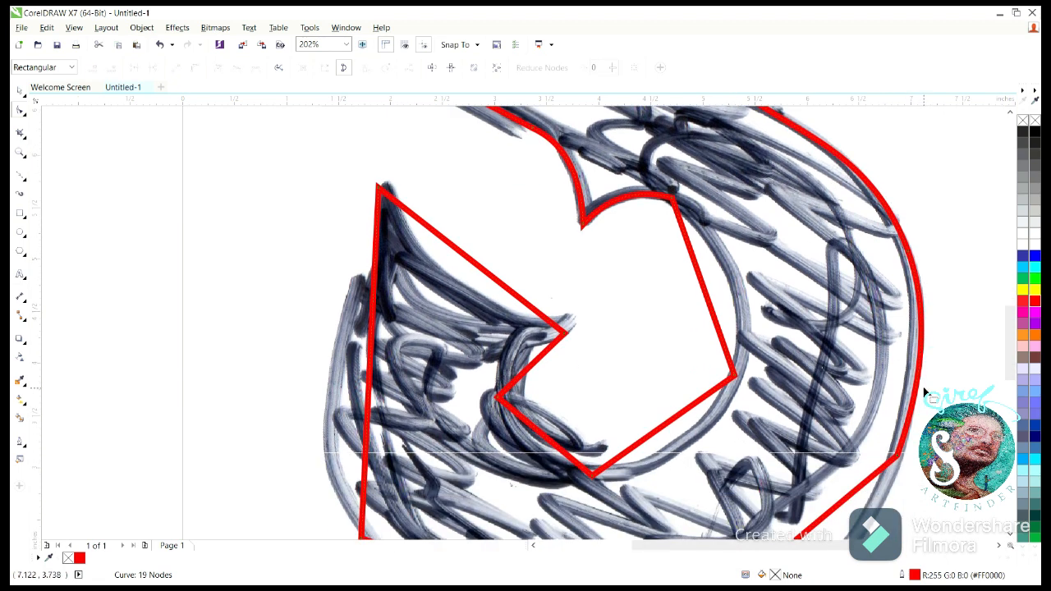
pyautogui.moveTo(883, 482); pyautogui.dragTo(881, 483)
pyautogui.moveTo(922, 336); pyautogui.dragTo(916, 337)
pyautogui.moveTo(920, 235); pyautogui.dragTo(904, 251)
pyautogui.press('Delete')
pyautogui.scroll(-3, 809, 364)
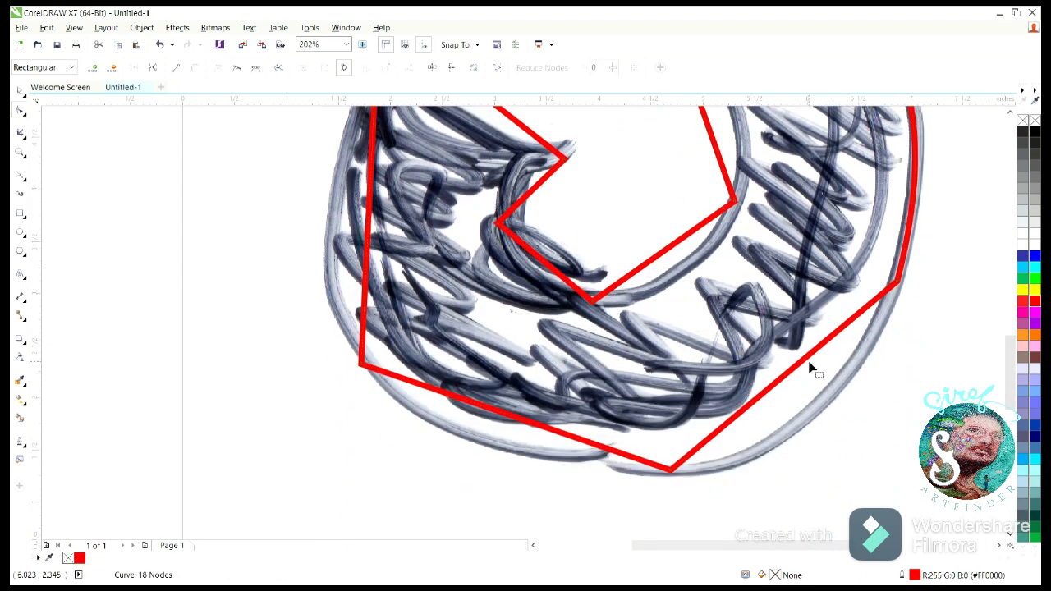
# - Bend the lower inner edge of the bowl and the outer bottom segments to follow the sketch
pyautogui.moveTo(667, 255); pyautogui.dragTo(685, 281)
pyautogui.moveTo(551, 267); pyautogui.dragTo(526, 279)
pyautogui.moveTo(507, 418)
pyautogui.mouseDown()
pyautogui.moveTo(486, 452)
pyautogui.moveTo(669, 481)
pyautogui.mouseUp()
pyautogui.scroll(2, 569, 275)
# - Bend the upper edge and outer left side of the tail, and adjust the curve under the barb to match the sketch
pyautogui.moveTo(470, 203); pyautogui.dragTo(485, 243)
pyautogui.moveTo(371, 333); pyautogui.dragTo(322, 347)
pyautogui.click(379, 133)
pyautogui.moveTo(311, 270); pyautogui.dragTo(340, 265)
pyautogui.moveTo(525, 317); pyautogui.dragTo(513, 308)
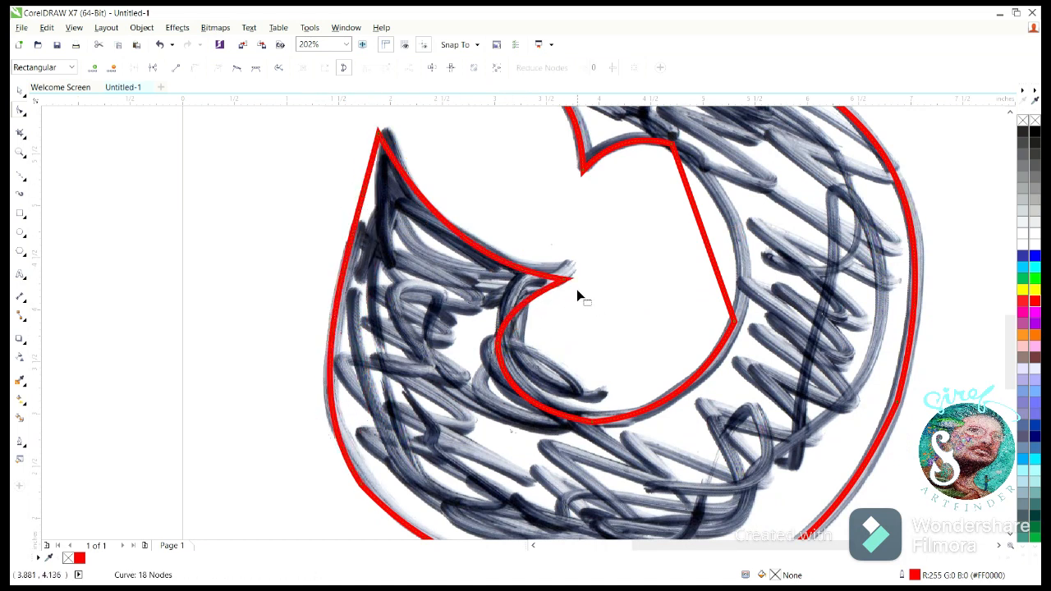
# - Adjust the tail's outer left curve, bend the bowl's inner right segment outward and delete the node at its upper end
pyautogui.moveTo(569, 279); pyautogui.dragTo(578, 276)
pyautogui.moveTo(356, 221); pyautogui.dragTo(363, 230)
pyautogui.click(359, 483)
pyautogui.moveTo(300, 394); pyautogui.dragTo(288, 335)
pyautogui.moveTo(703, 228); pyautogui.dragTo(736, 217)
pyautogui.doubleClick(676, 159)
# - Reposition the barb tip and the tail's pointed end, reshape their adjoining edges, and delete the node on the bowl's inner right side
pyautogui.moveTo(572, 279); pyautogui.dragTo(579, 292)
pyautogui.moveTo(518, 280); pyautogui.dragTo(511, 235)
pyautogui.moveTo(538, 310); pyautogui.dragTo(535, 293)
pyautogui.moveTo(380, 134); pyautogui.dragTo(387, 118)
pyautogui.moveTo(435, 205); pyautogui.dragTo(417, 245)
pyautogui.doubleClick(734, 325)
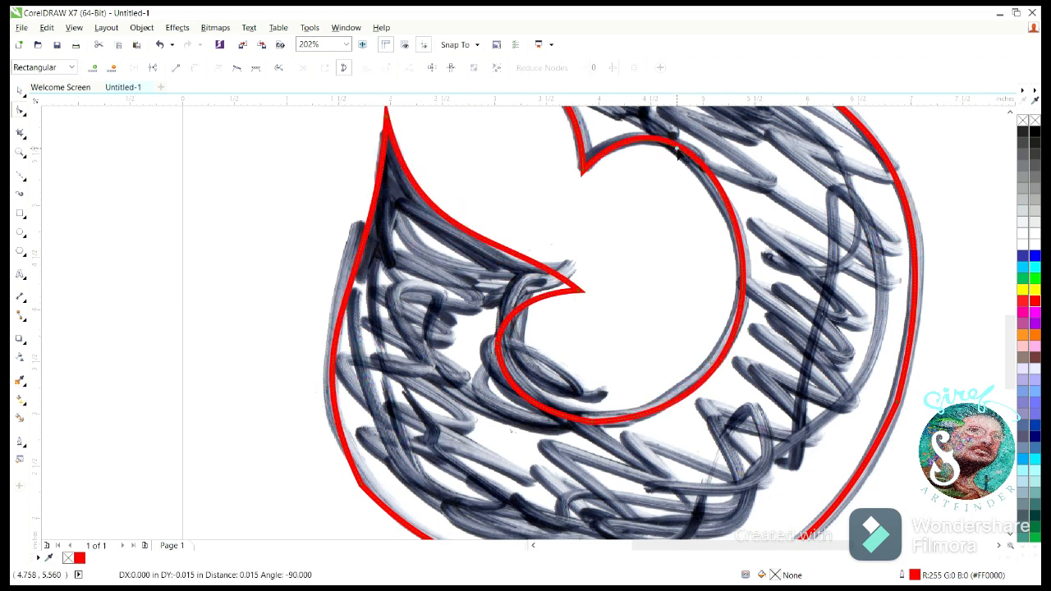
# - Delete the kinked node on the lower left of the S's outer arc
pyautogui.scroll(-1, 371, 304)
pyautogui.click(361, 354)
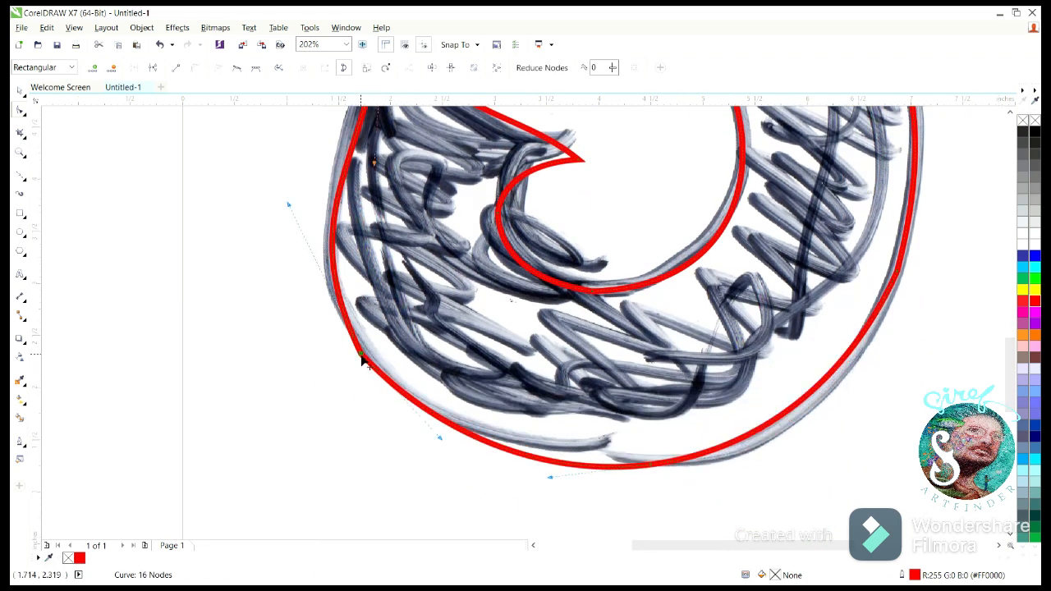
pyautogui.doubleClick(362, 354)
# - Delete the scanned sketch from behind the traced S outline
pyautogui.doubleClick(19, 153)
pyautogui.click(18, 91)
pyautogui.click(605, 188)
pyautogui.press('Delete')
# - Fill the S outline with black and remove its red outline
pyautogui.click(559, 248)
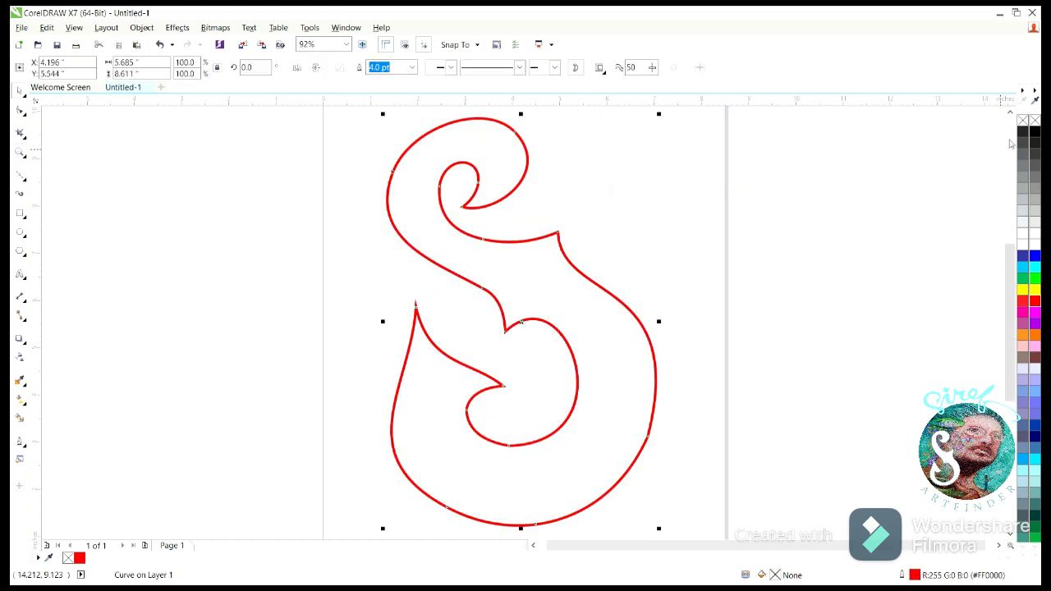
pyautogui.click(1035, 132)
pyautogui.rightClick(1035, 121)
pyautogui.click(922, 190)
# - Fine-tune the nodes and segments on the S's upper left arc, curl and notch above the bowl
pyautogui.click(564, 280)
pyautogui.click(20, 110)
pyautogui.moveTo(411, 246); pyautogui.dragTo(408, 252)
pyautogui.moveTo(515, 132); pyautogui.dragTo(511, 131)
pyautogui.click(482, 288)
pyautogui.moveTo(506, 295); pyautogui.dragTo(509, 295)
# - Deepen and widen the bowl's opening, and replace the lower node on the outer right arc with one higher up, shifted inward
pyautogui.moveTo(509, 446); pyautogui.dragTo(513, 471)
pyautogui.moveTo(578, 401); pyautogui.dragTo(586, 402)
pyautogui.doubleClick(654, 363)
pyautogui.doubleClick(648, 438)
pyautogui.moveTo(655, 363); pyautogui.dragTo(649, 363)
# - Reshape the right shoulder and round the lower part of the bowl's opening, undoing the last edit to the tail's left edge
pyautogui.moveTo(560, 286); pyautogui.dragTo(544, 298)
pyautogui.moveTo(635, 292); pyautogui.dragTo(631, 277)
pyautogui.moveTo(481, 446); pyautogui.dragTo(515, 479)
pyautogui.doubleClick(586, 409)
pyautogui.moveTo(407, 354); pyautogui.dragTo(400, 354)
pyautogui.hotkey('ctrl', 'z')
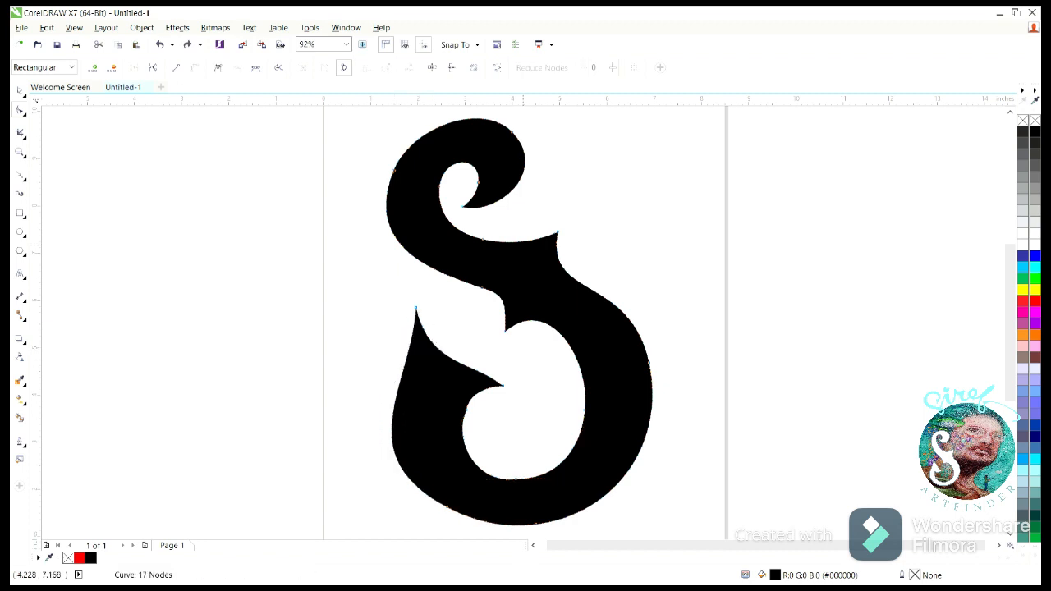
# - Deepen the curves on both sides of the right spike and add and adjust a node on the right shoulder
pyautogui.moveTo(521, 244); pyautogui.dragTo(524, 251)
pyautogui.moveTo(649, 363); pyautogui.dragTo(646, 367)
pyautogui.doubleClick(603, 295)
pyautogui.moveTo(561, 264); pyautogui.dragTo(567, 267)
pyautogui.moveTo(603, 295); pyautogui.dragTo(603, 303)
pyautogui.moveTo(538, 287); pyautogui.dragTo(542, 270)
# - Delete the node on the stem's inner edge and shift the upper left arc, inner curl and curl tip nodes upward
pyautogui.doubleClick(483, 240)
pyautogui.moveTo(439, 186); pyautogui.dragTo(399, 154)
pyautogui.moveTo(431, 173); pyautogui.dragTo(429, 165)
pyautogui.moveTo(464, 208); pyautogui.dragTo(455, 195)
# - Pull the curl's outer and inner edges inward to round it, and delete the extra node on the right shoulder
pyautogui.click(512, 132)
pyautogui.moveTo(545, 174); pyautogui.dragTo(532, 175)
pyautogui.moveTo(480, 168); pyautogui.dragTo(468, 165)
pyautogui.moveTo(512, 133); pyautogui.dragTo(503, 140)
pyautogui.moveTo(500, 204); pyautogui.dragTo(486, 202)
pyautogui.moveTo(503, 139); pyautogui.dragTo(508, 137)
pyautogui.click(496, 306)
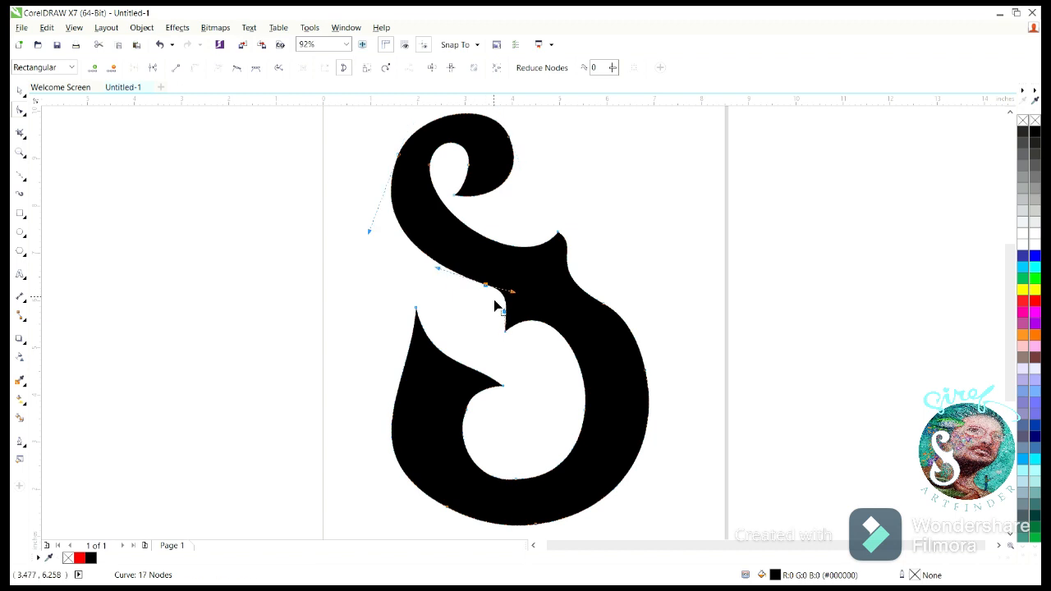
pyautogui.press('Delete')
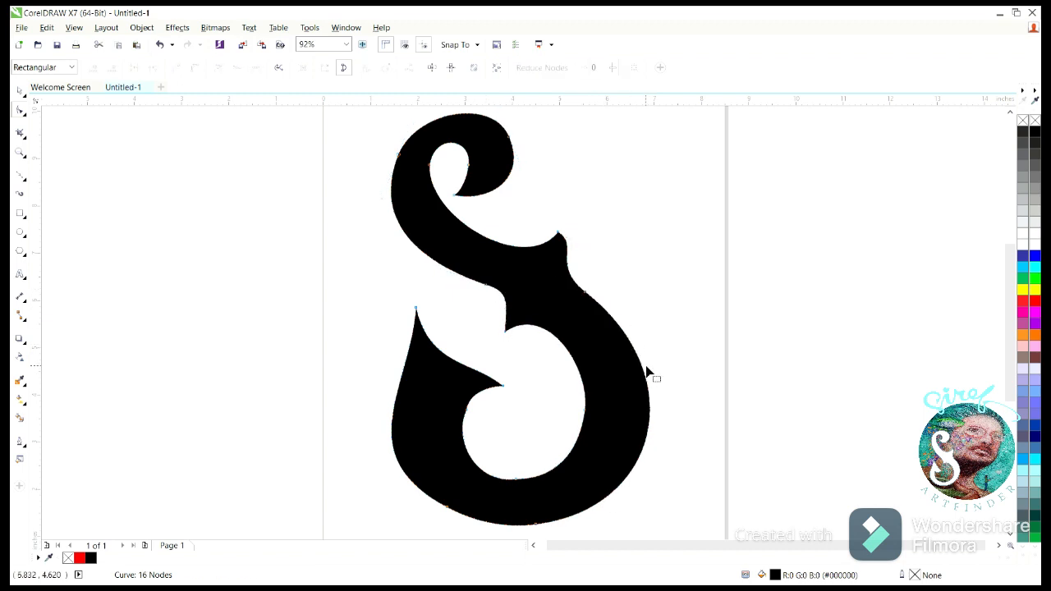
# - Reshape the tail into a hook barb by moving its inner corner, barb tip and point, and bending the edges between them
pyautogui.moveTo(467, 410); pyautogui.dragTo(449, 411)
pyautogui.moveTo(504, 386); pyautogui.dragTo(490, 395)
pyautogui.moveTo(430, 364); pyautogui.dragTo(441, 336)
pyautogui.click(490, 395)
pyautogui.moveTo(463, 372); pyautogui.dragTo(468, 417)
pyautogui.moveTo(440, 336); pyautogui.dragTo(409, 310)
pyautogui.moveTo(412, 395); pyautogui.dragTo(423, 386)
# - Delete the lower left outer node and adjust the bottom arc and the tail's left side with the remaining nodes
pyautogui.doubleClick(448, 511)
pyautogui.click(535, 524)
pyautogui.moveTo(663, 517); pyautogui.dragTo(650, 512)
pyautogui.click(448, 423)
pyautogui.scroll(-2, 415, 410)
pyautogui.moveTo(418, 401); pyautogui.dragTo(413, 403)
pyautogui.click(496, 222)
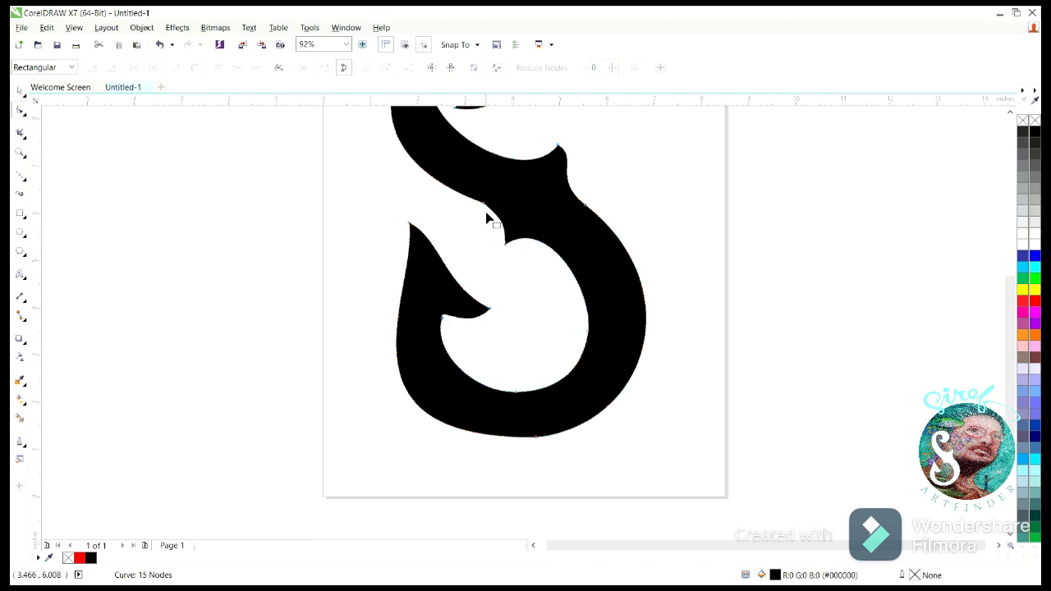
# - Add a node on the stem's left edge, delete the kinked node above the notch, and nudge the tail's outer left edge inward
pyautogui.scroll(2, 500, 235)
pyautogui.doubleClick(414, 255)
pyautogui.doubleClick(483, 304)
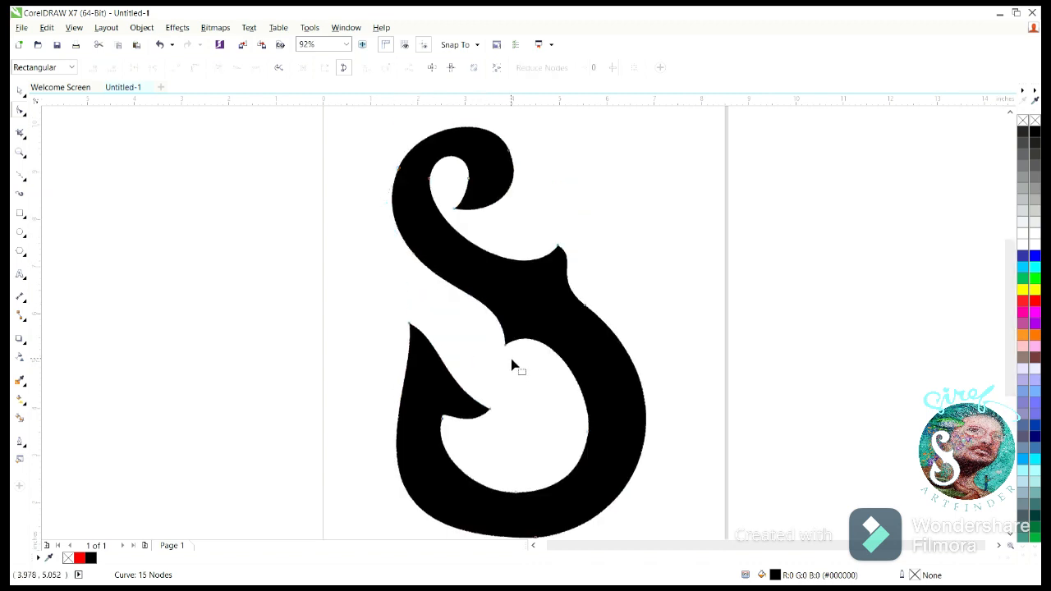
pyautogui.moveTo(400, 470); pyautogui.dragTo(404, 470)
# - Lower the bowl's inner and outer bottom curves, add a node on the lower left arc and delete the bottom outer node
pyautogui.click(1011, 533)
pyautogui.moveTo(516, 406); pyautogui.dragTo(515, 412)
pyautogui.moveTo(536, 450); pyautogui.dragTo(531, 456)
pyautogui.moveTo(326, 451); pyautogui.dragTo(338, 451)
pyautogui.doubleClick(415, 403)
pyautogui.doubleClick(532, 456)
# - Bulge the bowl's right side outward, edit its nodes, and move the lower left arc node outward to refine the tail's edge
pyautogui.moveTo(638, 386); pyautogui.dragTo(642, 388)
pyautogui.doubleClick(586, 353)
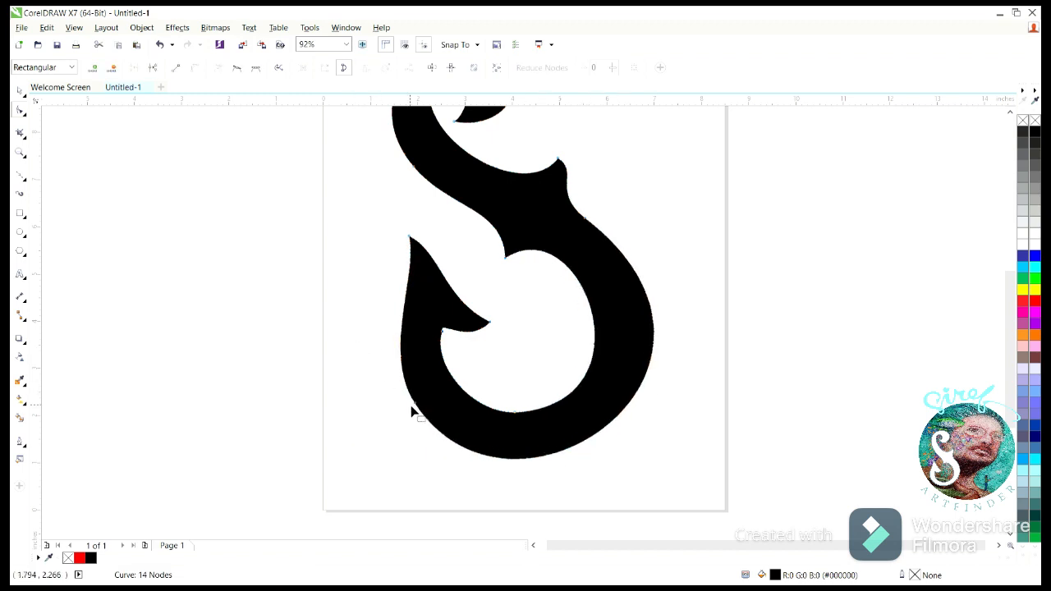
pyautogui.doubleClick(546, 455)
pyautogui.moveTo(414, 404); pyautogui.dragTo(406, 405)
pyautogui.moveTo(417, 272); pyautogui.dragTo(425, 288)
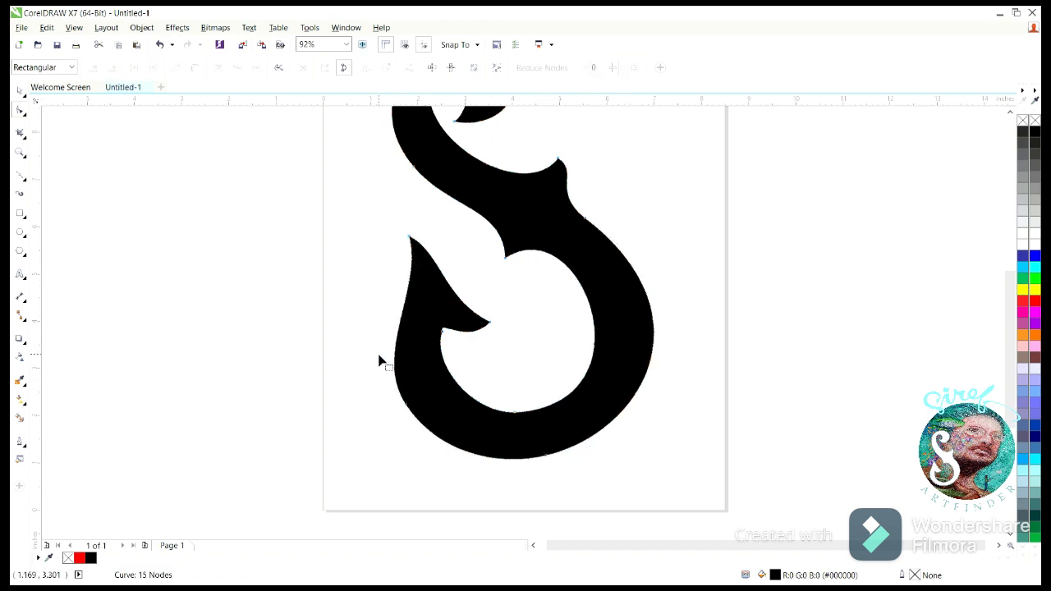
# - Edit the nodes on the stem's inner edge and the curl, undoing the last node edit on the curl's outer side
pyautogui.click(19, 153)
pyautogui.click(141, 70)
pyautogui.click(162, 69)
pyautogui.click(20, 91)
pyautogui.click(102, 145)
pyautogui.doubleClick(462, 233)
pyautogui.moveTo(469, 221); pyautogui.dragTo(502, 217)
pyautogui.doubleClick(513, 175)
pyautogui.hotkey('ctrl', 'z')
# - Tighten the top curl by adjusting its outer handle and inner nodes and cleaning up the nodes inside the opening
pyautogui.moveTo(512, 175); pyautogui.dragTo(497, 141)
pyautogui.moveTo(518, 221); pyautogui.dragTo(481, 193)
pyautogui.moveTo(481, 192); pyautogui.dragTo(490, 197)
pyautogui.doubleClick(465, 179)
pyautogui.doubleClick(479, 187)
pyautogui.click(462, 207)
# - Move the right spike's tip up, pull the bowl's outer and inner right edges inward, and smooth the opening's lower right curve
pyautogui.moveTo(550, 250); pyautogui.dragTo(546, 241)
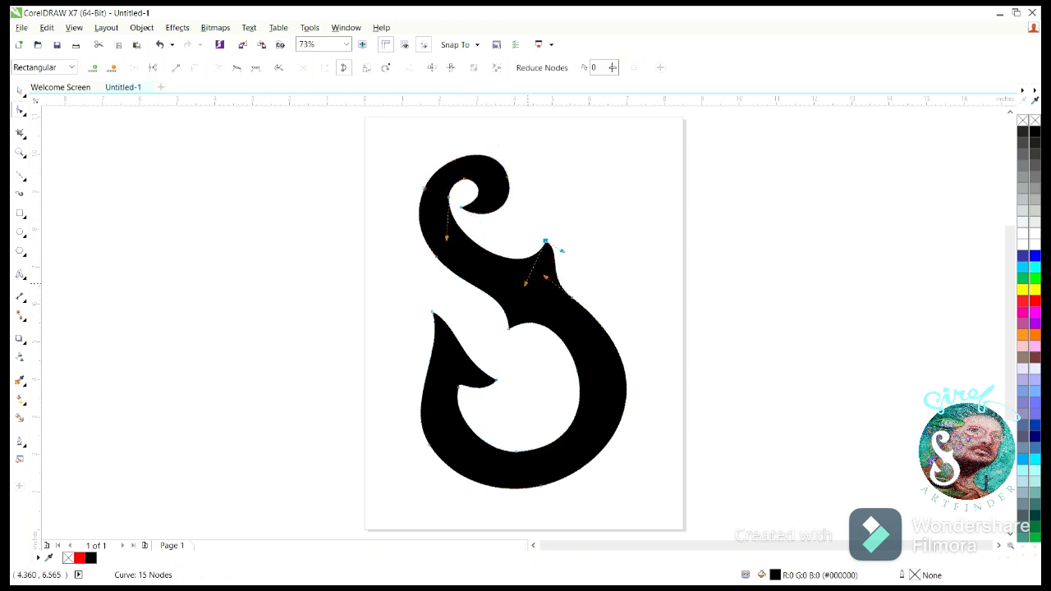
pyautogui.moveTo(579, 392); pyautogui.dragTo(622, 389)
pyautogui.moveTo(567, 351); pyautogui.dragTo(564, 354)
pyautogui.doubleClick(569, 419)
pyautogui.doubleClick(547, 443)
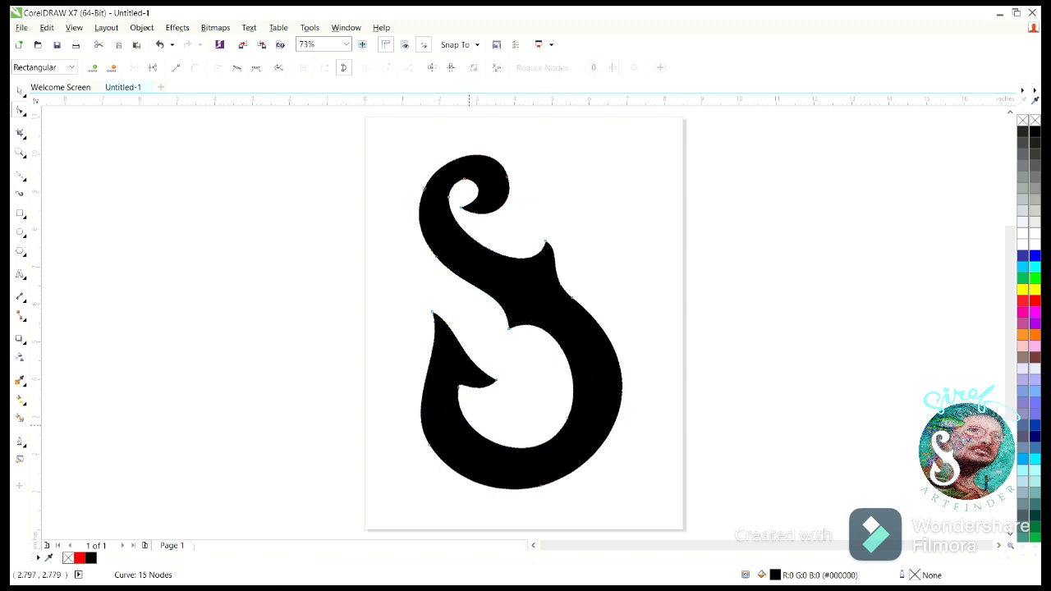
pyautogui.click(21, 91)
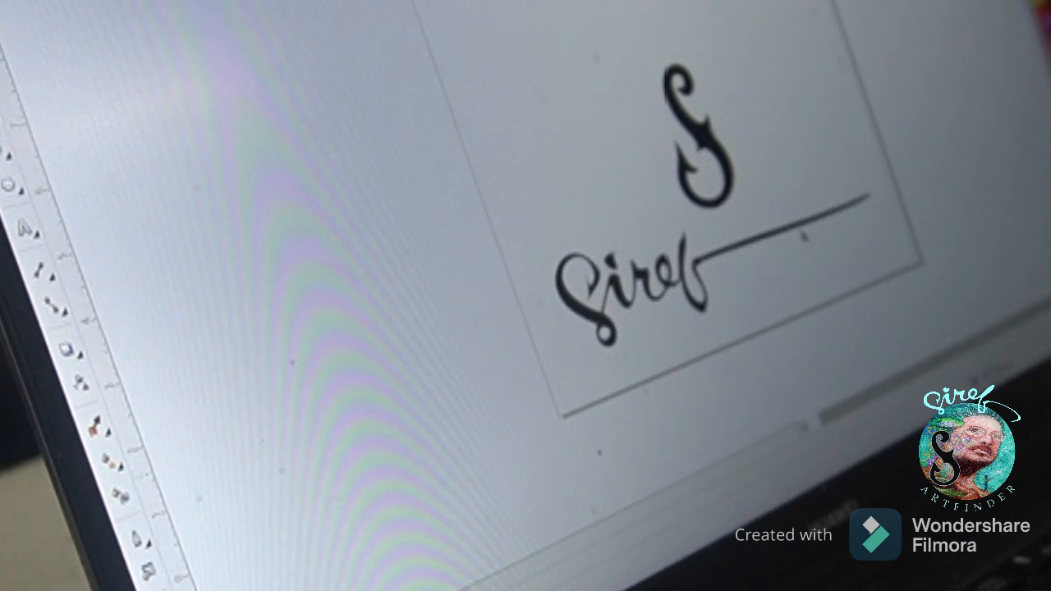
pyautogui.moveTo(667, 284); pyautogui.dragTo(677, 290)
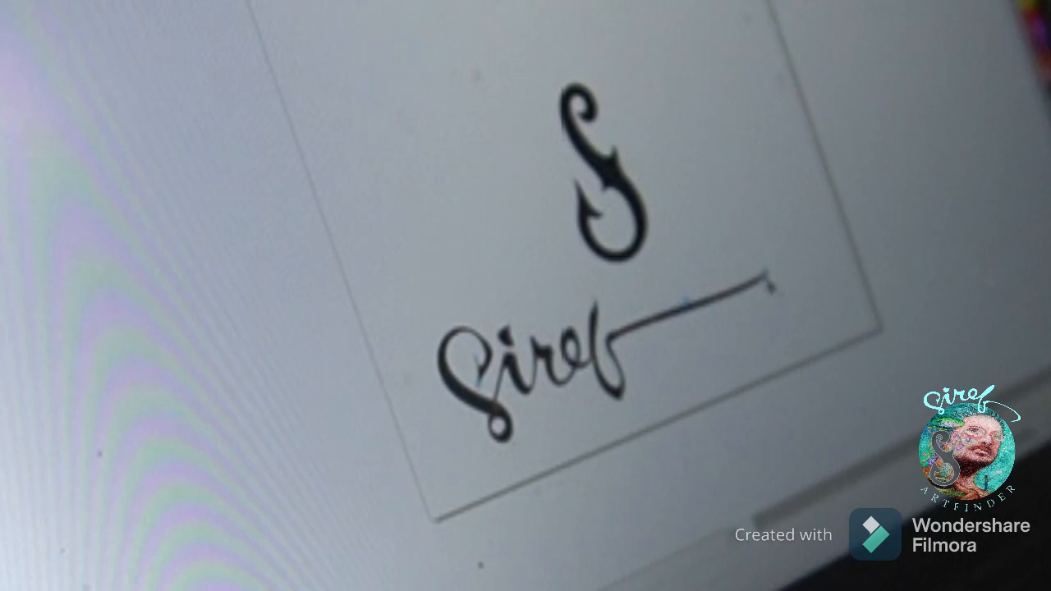
pyautogui.moveTo(772, 283); pyautogui.dragTo(783, 281)
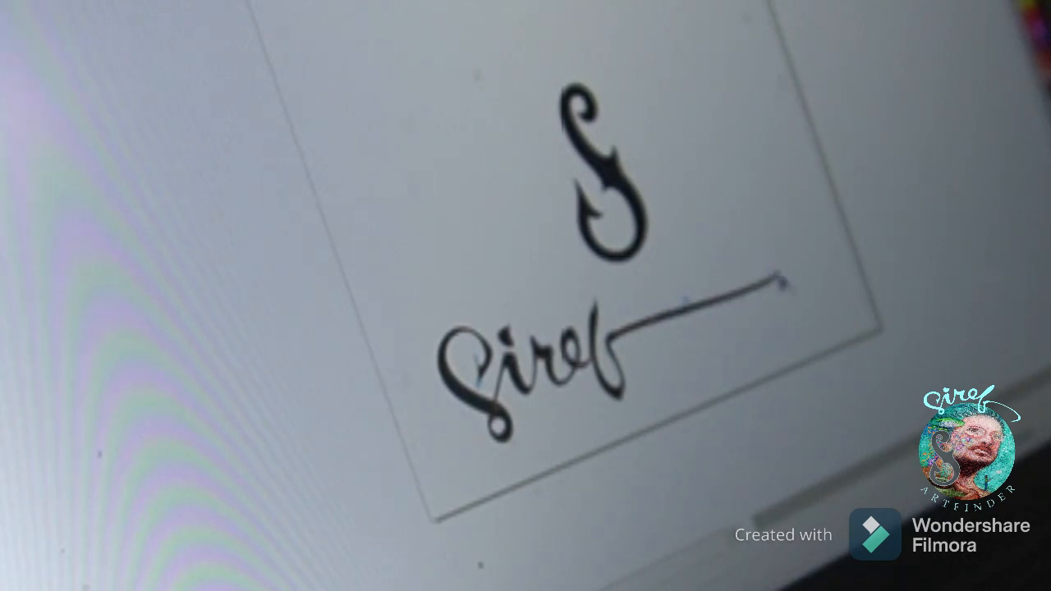
pyautogui.press('space')
pyautogui.moveTo(763, 217); pyautogui.dragTo(794, 192)
pyautogui.click(930, 200)
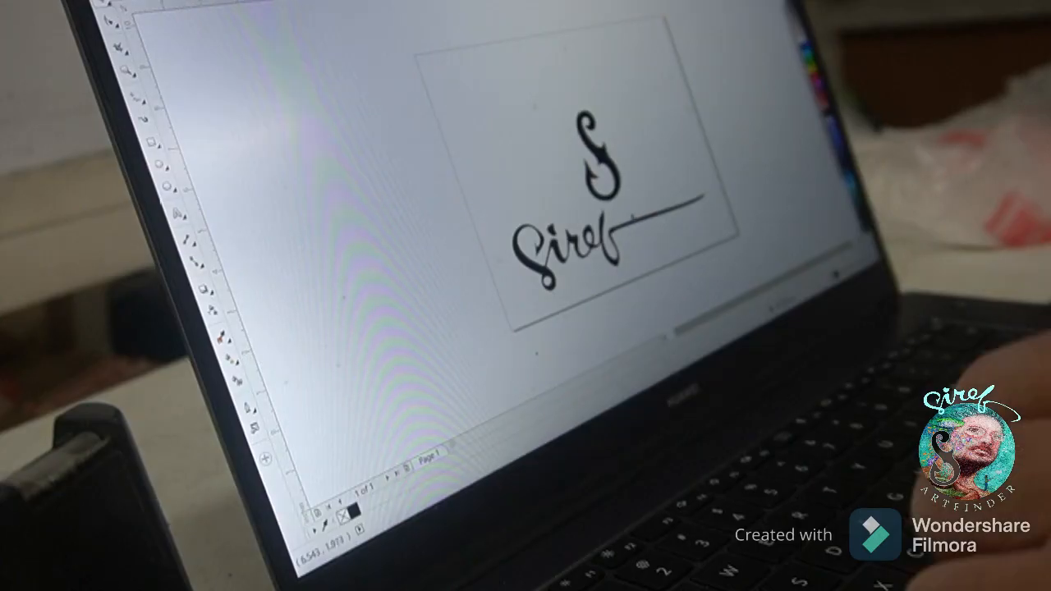
pyautogui.scroll(3, 673, 235)
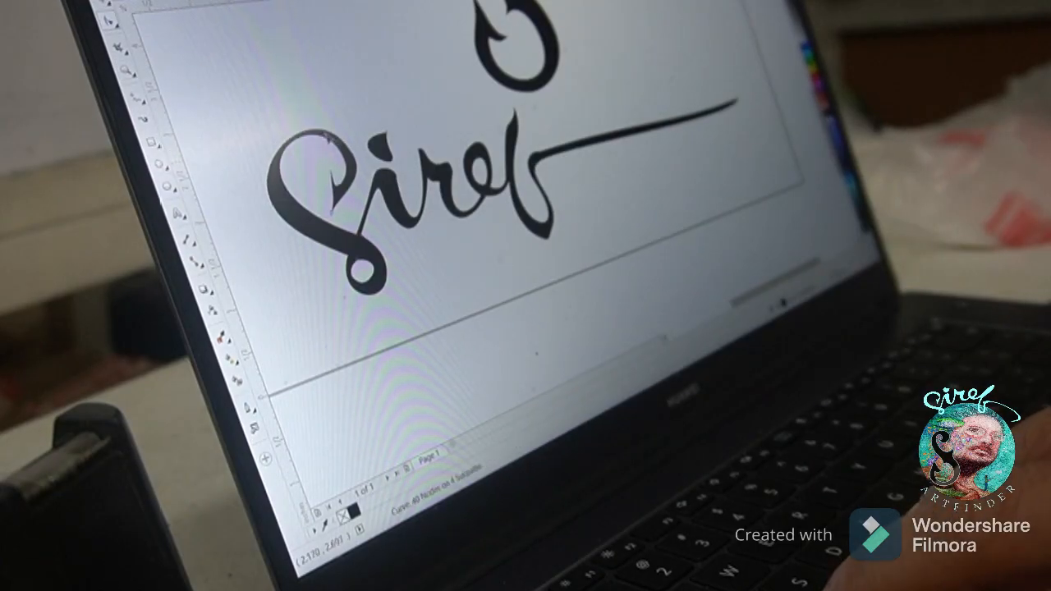
pyautogui.scroll(-3, 335, 302)
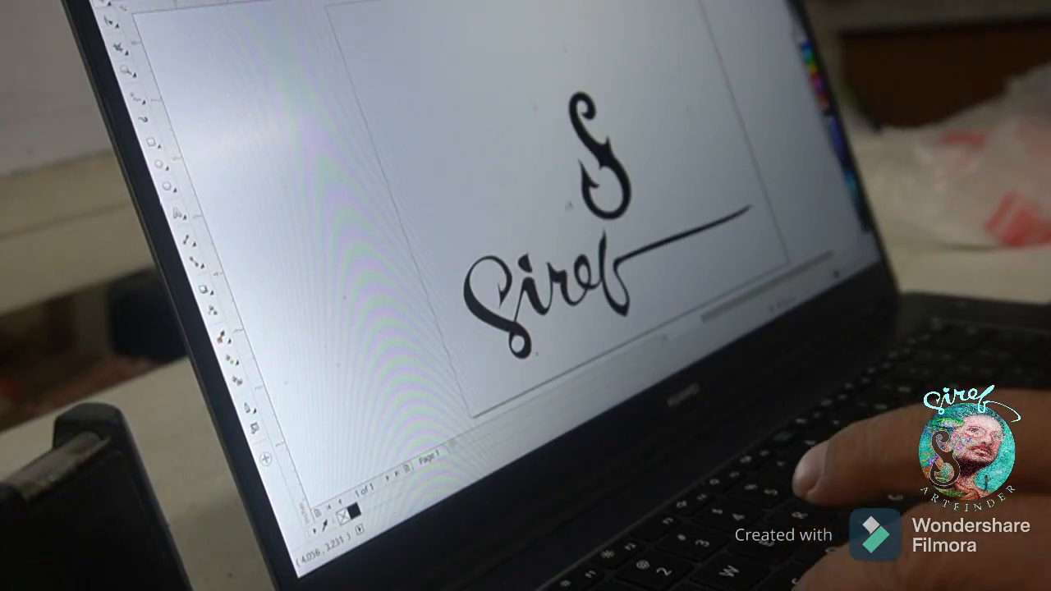
# - Move the upright S toward the page's right side and place a copy rotated a quarter turn counterclockwise in the upper left area
pyautogui.moveTo(605, 156); pyautogui.dragTo(680, 141)
pyautogui.moveTo(680, 142); pyautogui.dragTo(505, 142)
pyautogui.click(506, 141)
pyautogui.moveTo(552, 69); pyautogui.dragTo(398, 85)
pyautogui.moveTo(457, 155)
pyautogui.mouseDown()
pyautogui.moveTo(473, 160)
pyautogui.moveTo(449, 158)
pyautogui.mouseUp()
# - Enlarge the rotated S and place a vertically rotated copy of the Siref signature between it and the upright S
pyautogui.moveTo(609, 279); pyautogui.dragTo(590, 51)
pyautogui.moveTo(486, 122); pyautogui.dragTo(558, 87)
pyautogui.click(614, 68)
pyautogui.moveTo(730, 31); pyautogui.dragTo(602, 5)
pyautogui.moveTo(617, 94); pyautogui.dragTo(630, 174)
# - Create a smaller copy of the upright S, rotate it counterclockwise, and fit it in the page's upper right area
pyautogui.moveTo(681, 146); pyautogui.dragTo(697, 86)
pyautogui.moveTo(700, 8); pyautogui.dragTo(698, 27)
pyautogui.moveTo(687, 78); pyautogui.dragTo(620, 53)
pyautogui.click(621, 53)
pyautogui.moveTo(640, 6); pyautogui.dragTo(588, 27)
pyautogui.moveTo(675, 141); pyautogui.dragTo(687, 148)
# - Add tiny S copies above and below the large S, and adjust the positions of the surrounding S shapes and the signature
pyautogui.moveTo(614, 58); pyautogui.dragTo(520, 48)
pyautogui.moveTo(559, 63); pyautogui.dragTo(550, 59)
pyautogui.moveTo(503, 141); pyautogui.dragTo(496, 126)
pyautogui.moveTo(520, 47); pyautogui.dragTo(549, 37)
pyautogui.moveTo(472, 210); pyautogui.dragTo(471, 207)
pyautogui.moveTo(609, 287); pyautogui.dragTo(609, 279)
pyautogui.moveTo(641, 43); pyautogui.dragTo(630, 55)
pyautogui.moveTo(549, 37); pyautogui.dragTo(559, 43)
# - Copy the vertical Siref signature, turn the copy upside down, and fit it beneath the main signature's long stroke
pyautogui.moveTo(629, 174)
pyautogui.mouseDown()
pyautogui.moveTo(747, 215)
pyautogui.moveTo(772, 164)
pyautogui.mouseUp()
pyautogui.moveTo(739, 172); pyautogui.dragTo(697, 265)
pyautogui.moveTo(754, 243); pyautogui.dragTo(725, 256)
pyautogui.moveTo(649, 275); pyautogui.dragTo(726, 240)
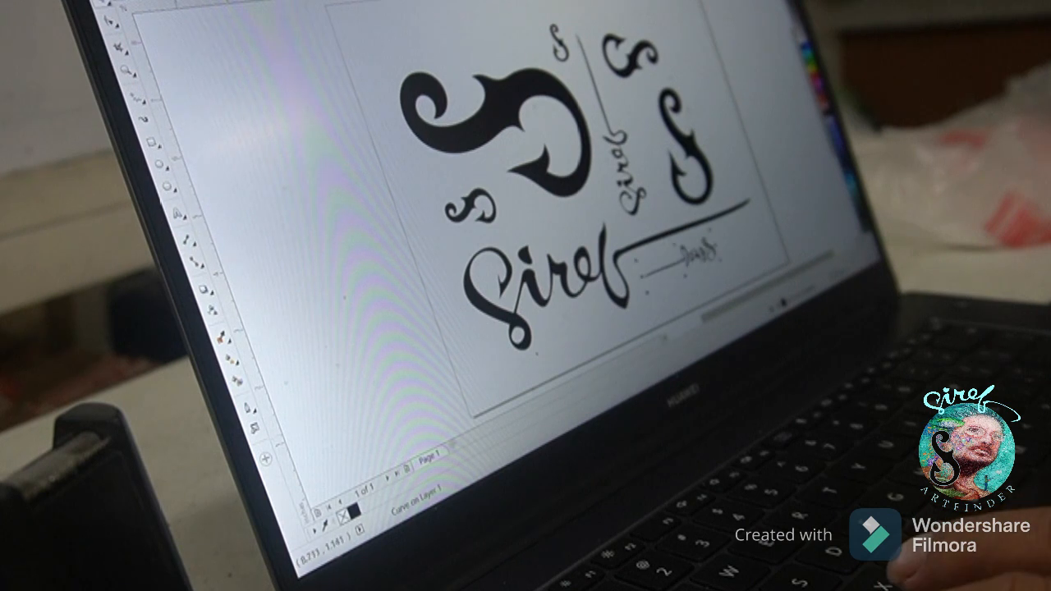
# - Rotate the upright S to lie sideways like the S above it, and fit the tiny S between the two
pyautogui.moveTo(686, 139); pyautogui.dragTo(668, 139)
pyautogui.moveTo(632, 54); pyautogui.dragTo(646, 51)
pyautogui.moveTo(685, 145); pyautogui.dragTo(665, 52)
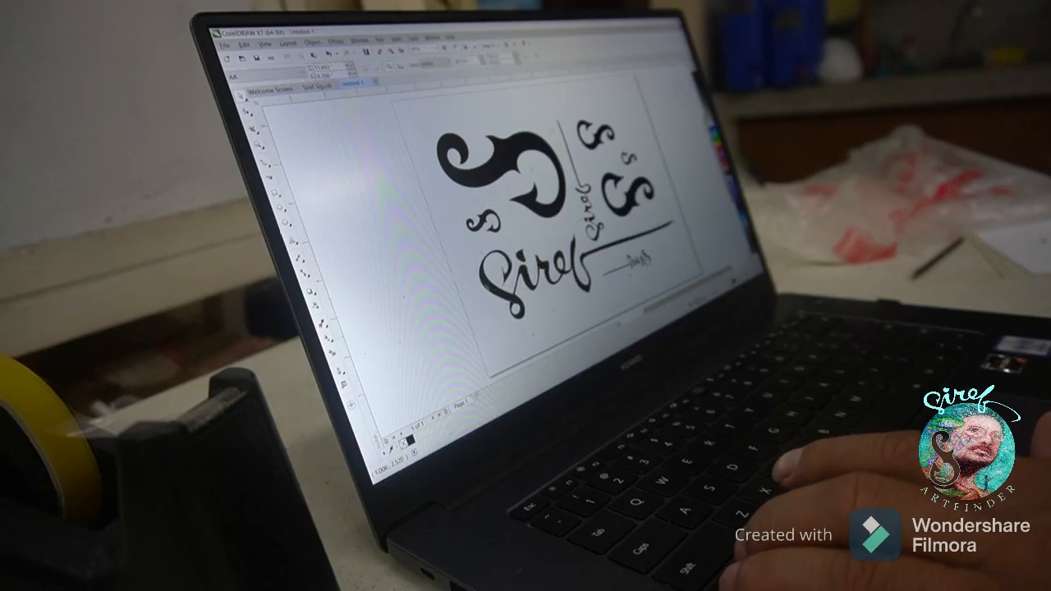
pyautogui.moveTo(475, 177); pyautogui.dragTo(476, 185)
pyautogui.moveTo(586, 194); pyautogui.dragTo(585, 188)
# - Save the drawing as a CDR file under a new Siref file name in the Siref Brand folder
pyautogui.click(423, 235)
pyautogui.hotkey('ctrl', 's')
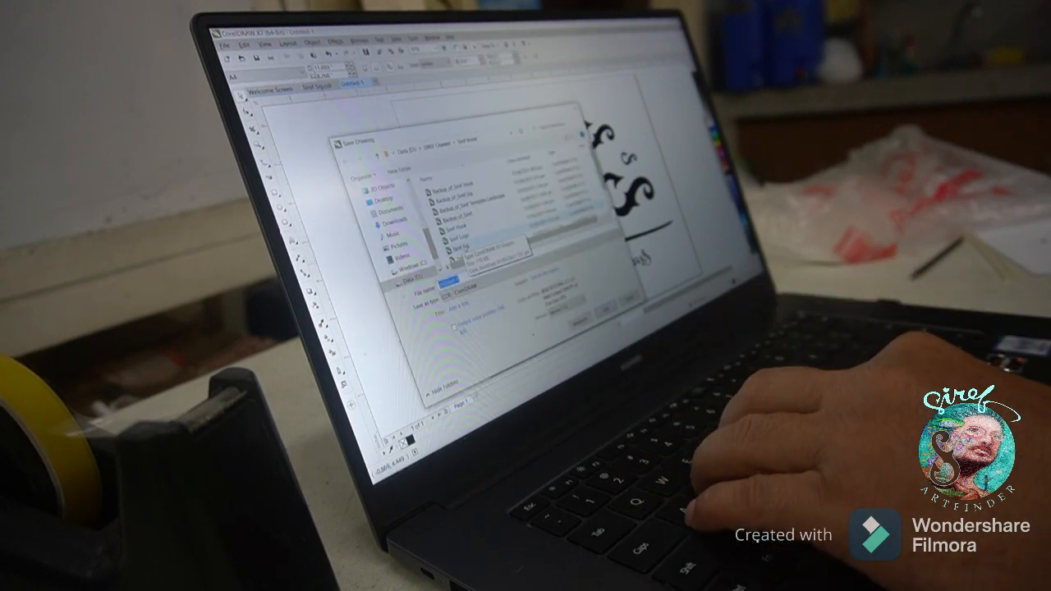
pyautogui.write('f')
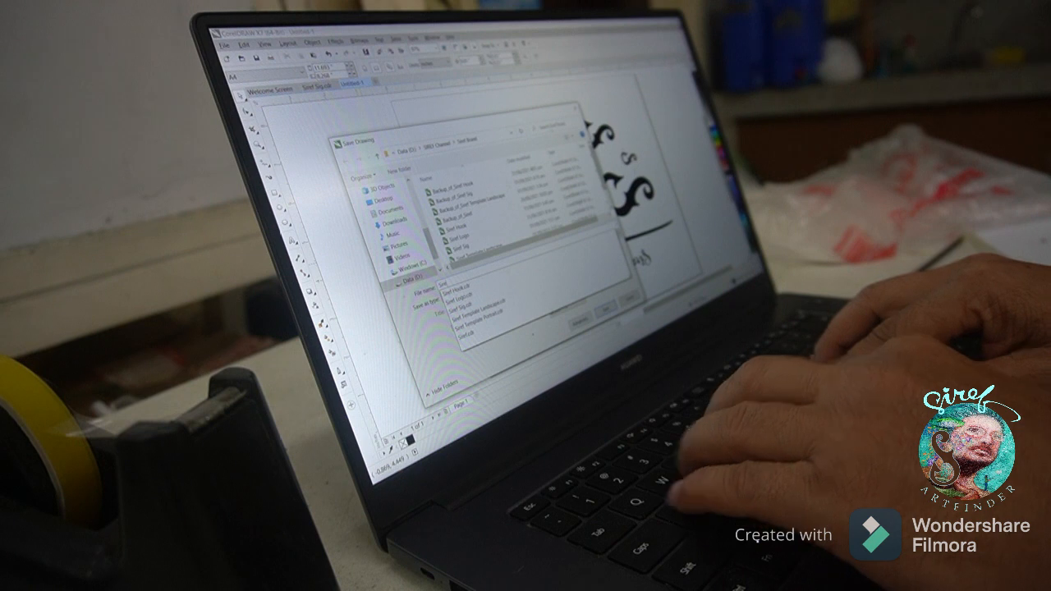
pyautogui.write(' Screen V1')
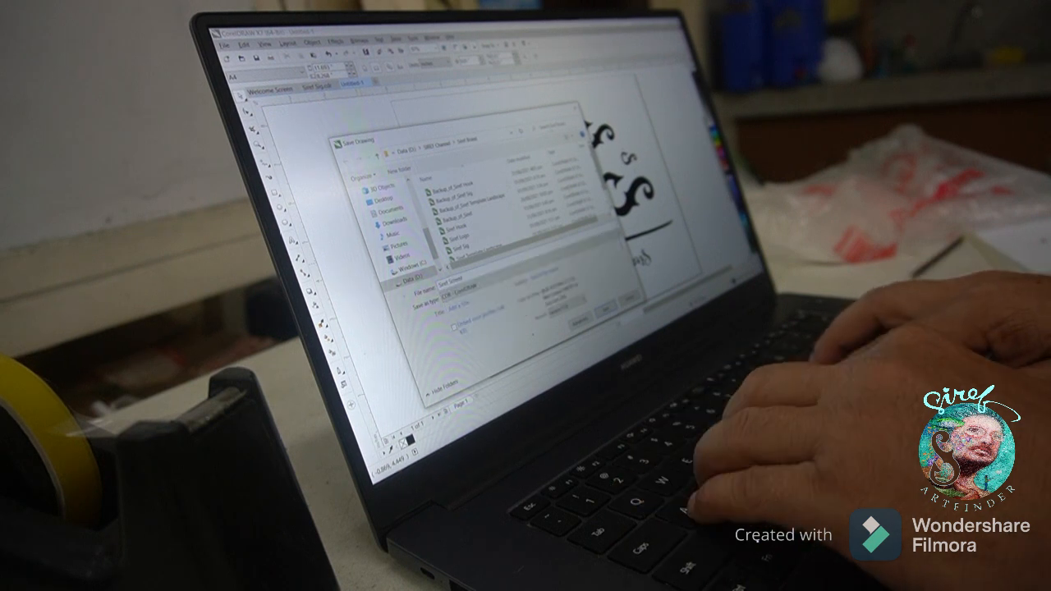
pyautogui.press('Return')
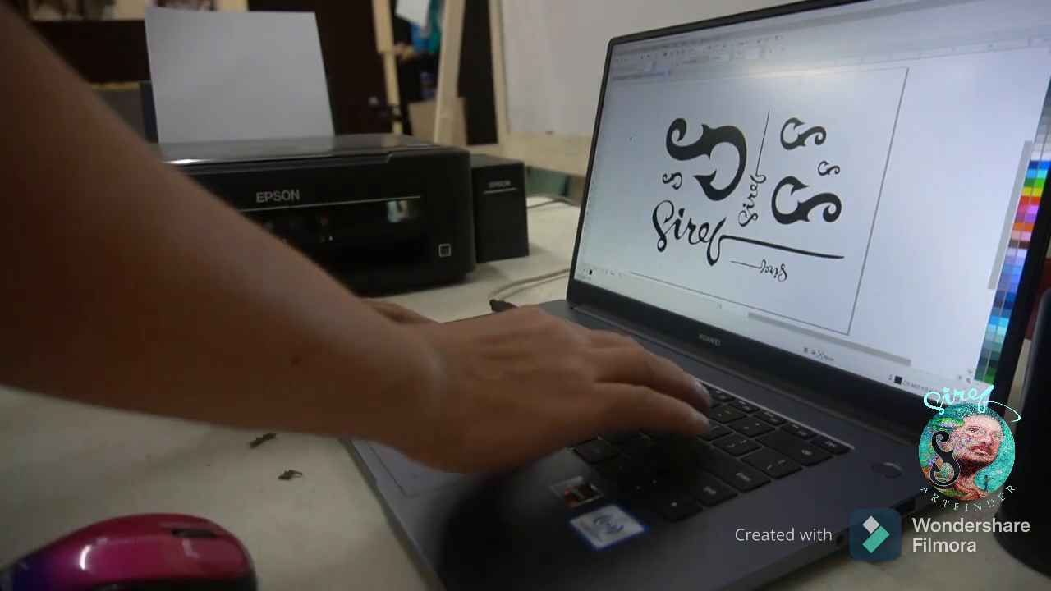
# - Prepare the sheet for printing on the EPSON printer with A4 size, landscape orientation, plain paper, high quality and one copy
pyautogui.hotkey('ctrl', 'p')
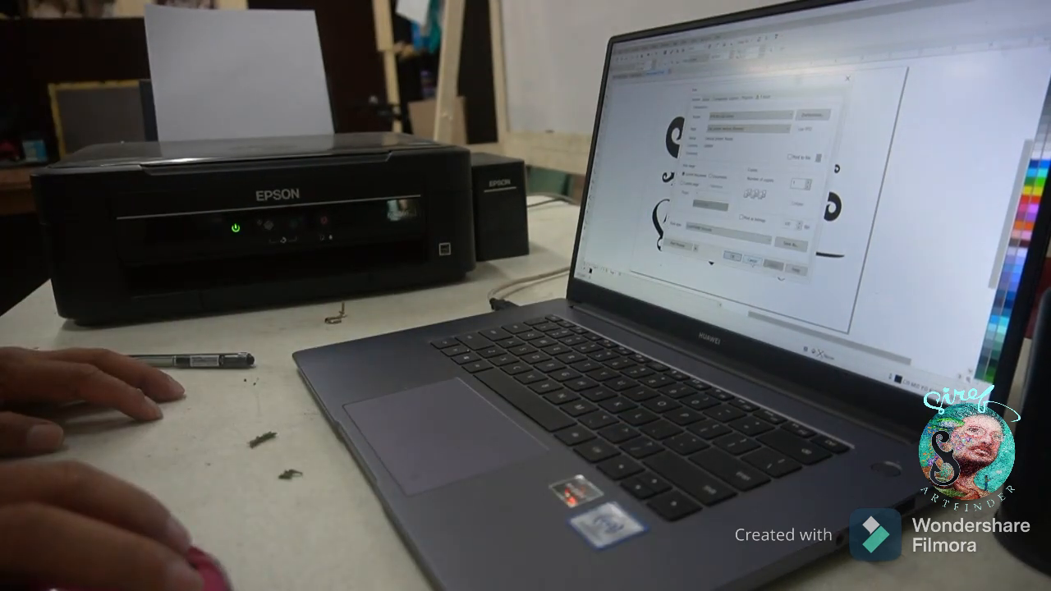
pyautogui.click(752, 261)
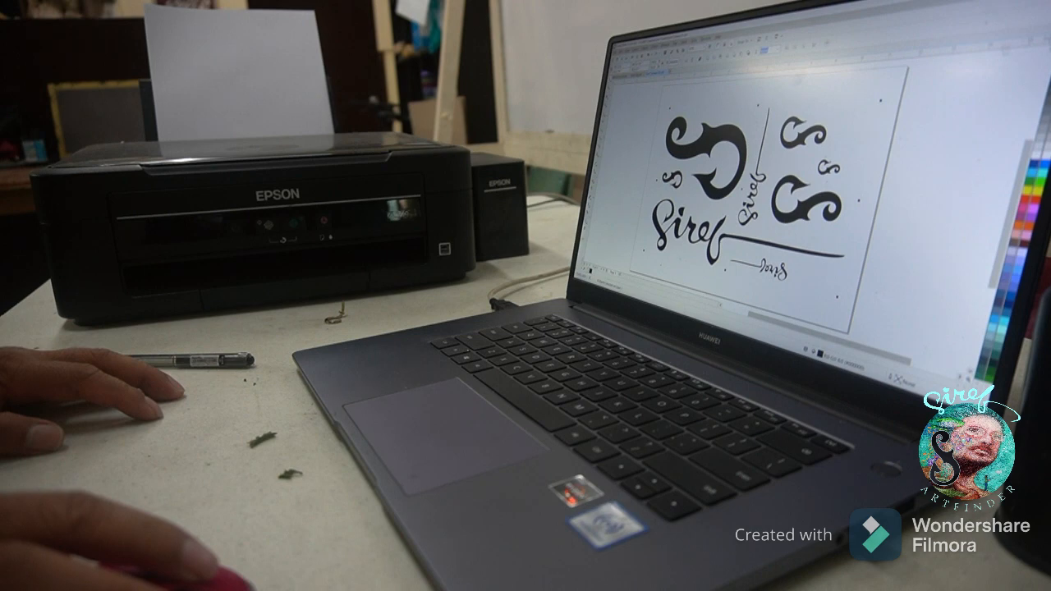
pyautogui.hotkey('ctrl', 'p')
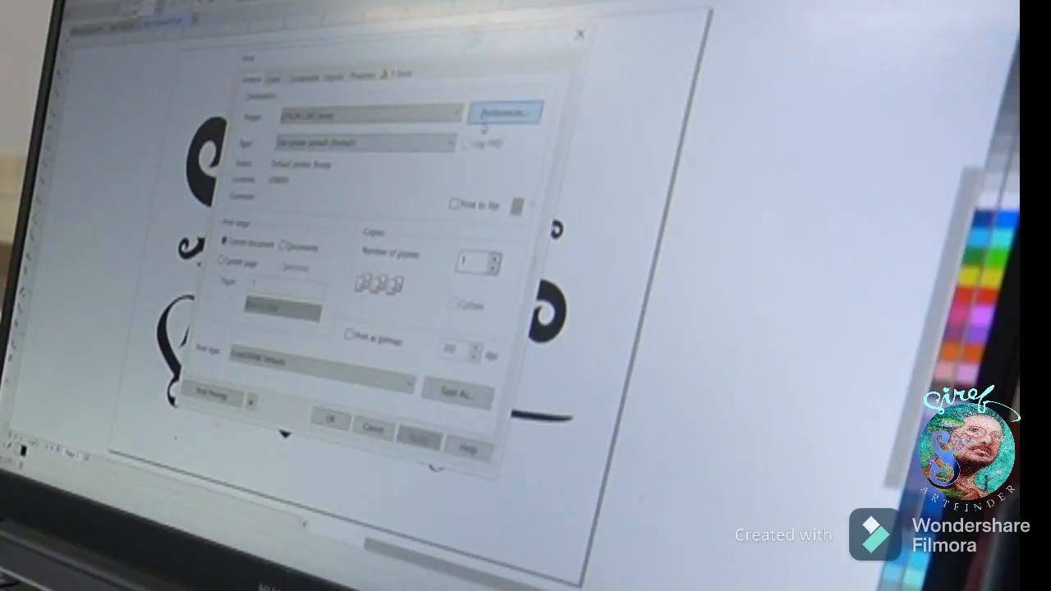
pyautogui.click(483, 123)
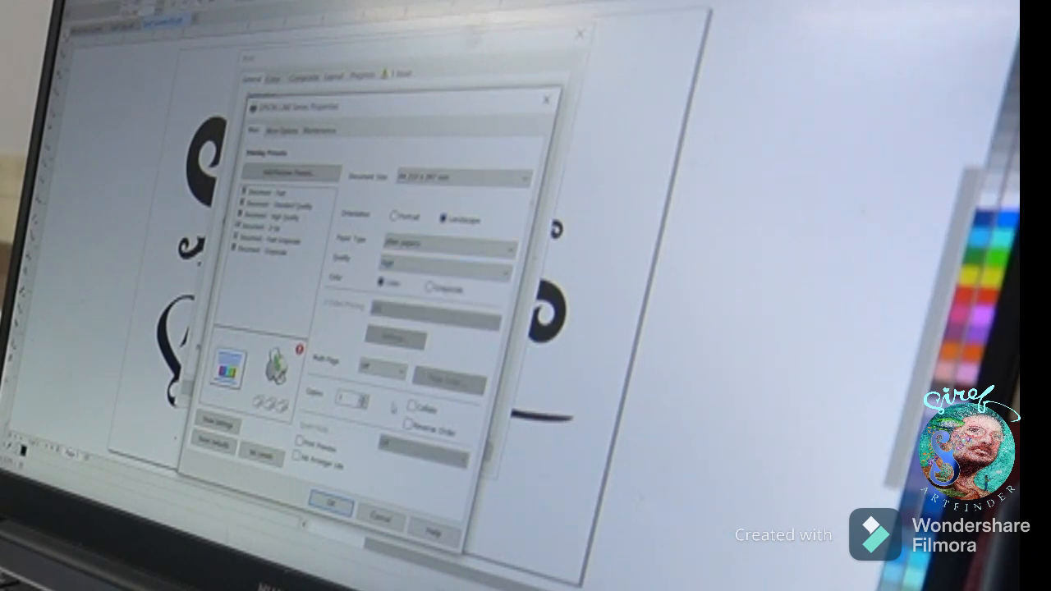
pyautogui.click(331, 505)
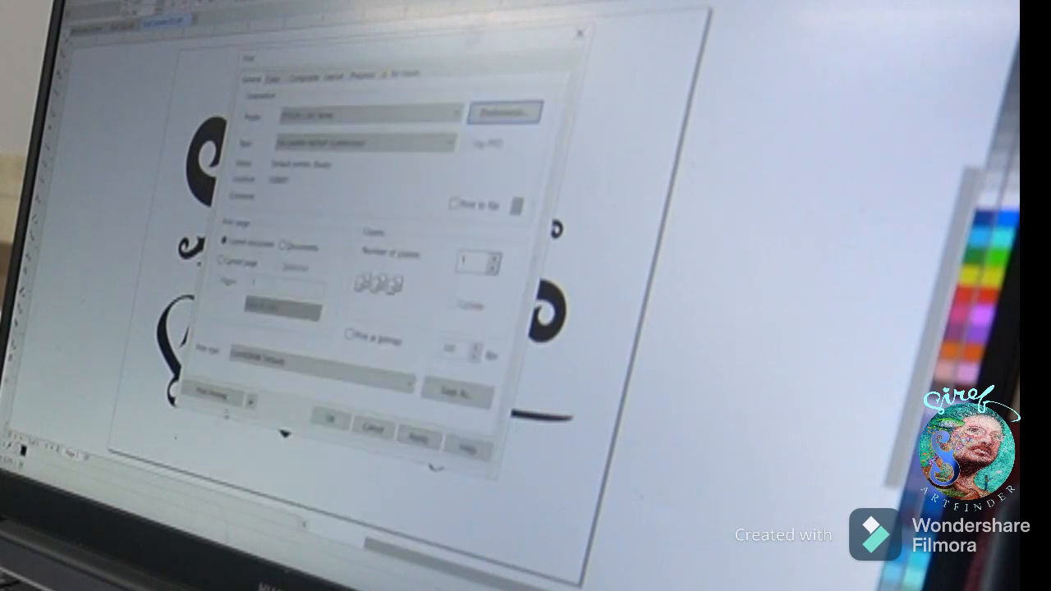